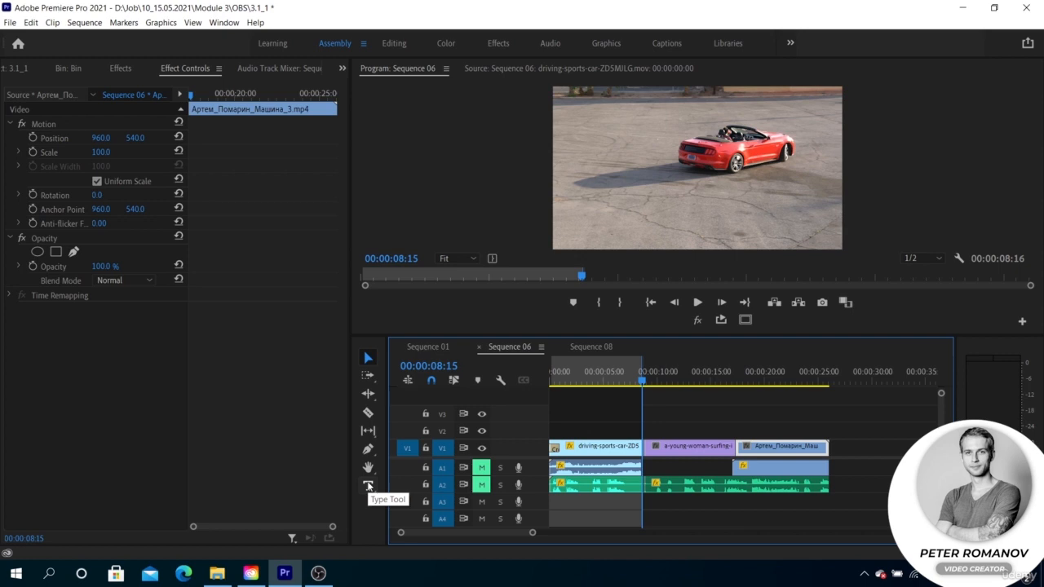
# Add an empty text layer beside the car and move its graphic clip earlier on V2 so it straddles the first cut.
pyautogui.click(368, 486)
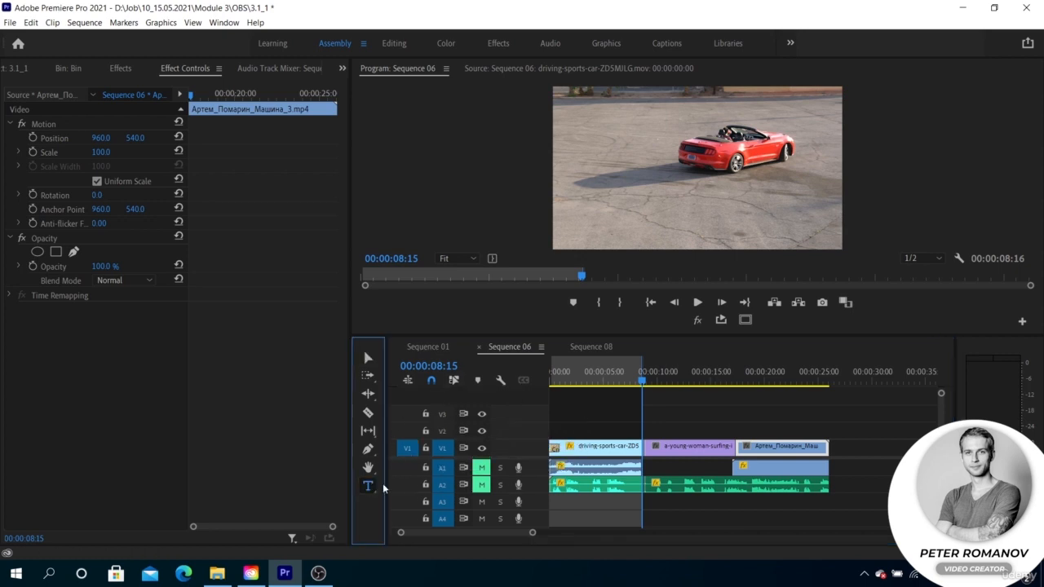
pyautogui.click(606, 138)
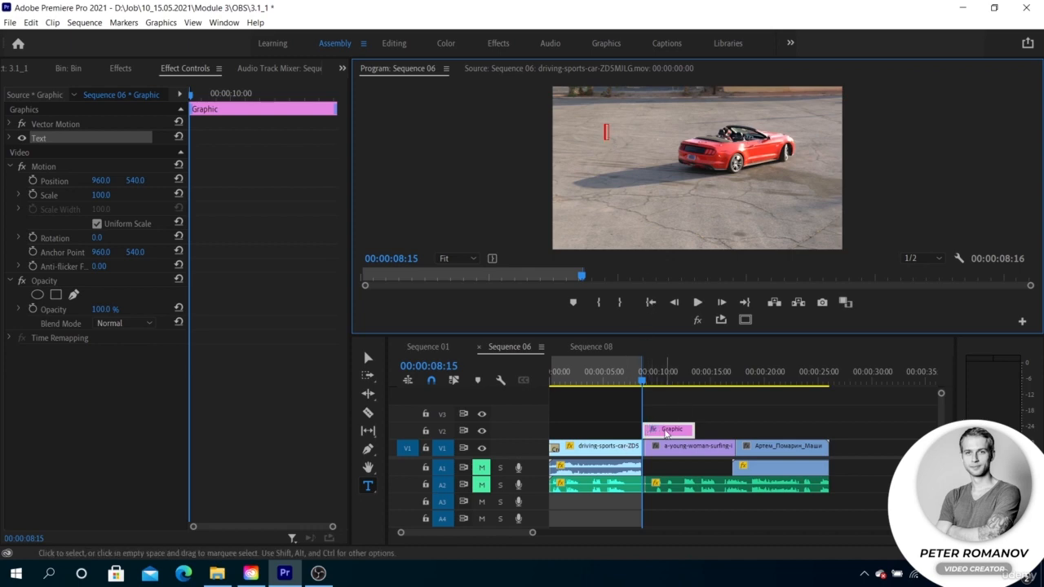
pyautogui.click(671, 433)
pyautogui.moveTo(670, 432); pyautogui.dragTo(639, 432)
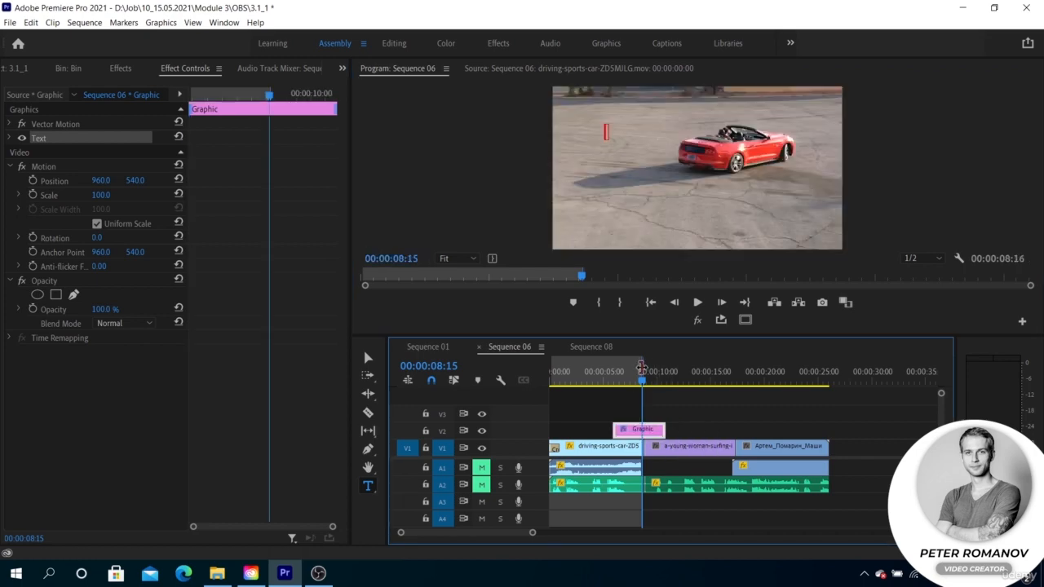
# Clear the in and out points of Sequence 06.
pyautogui.rightClick(642, 370)
pyautogui.click(691, 210)
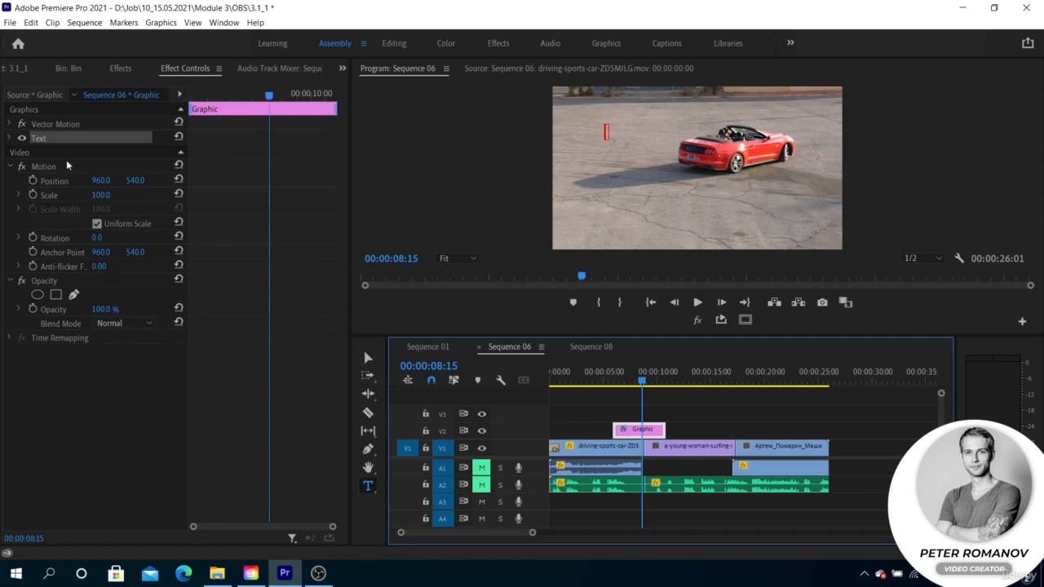
# Enter TEXT in the new text layer and select that layer for styling.
pyautogui.click(607, 132)
pyautogui.write('TE')
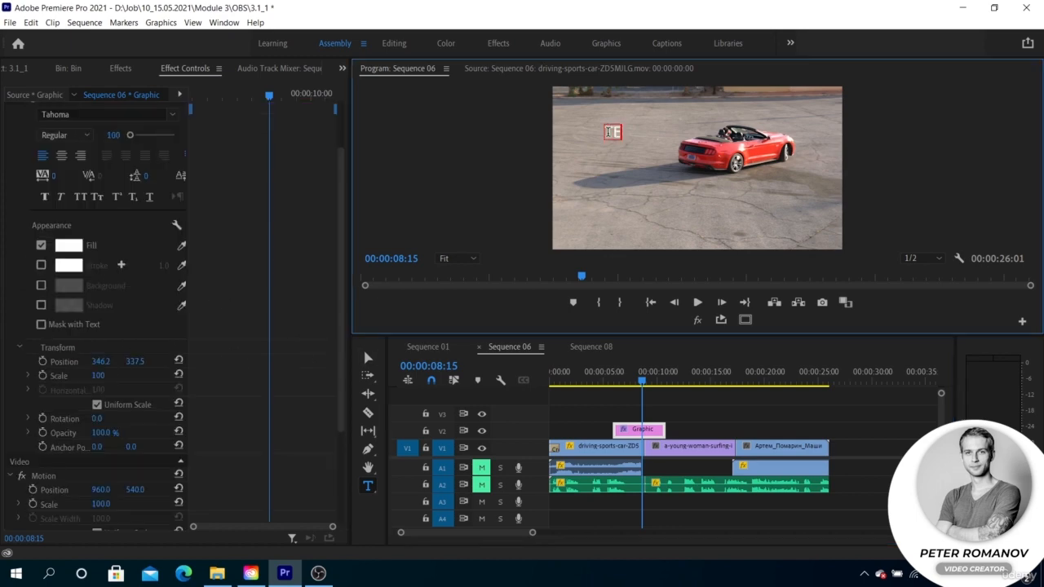
pyautogui.write('XT')
pyautogui.scroll(1, 92, 200)
pyautogui.scroll(3, 92, 200)
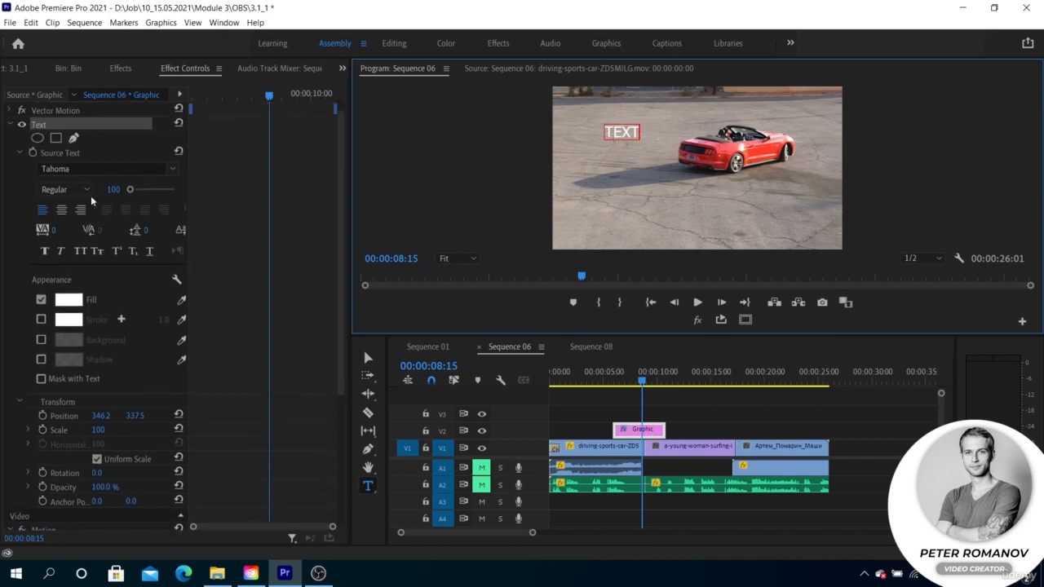
pyautogui.click(78, 128)
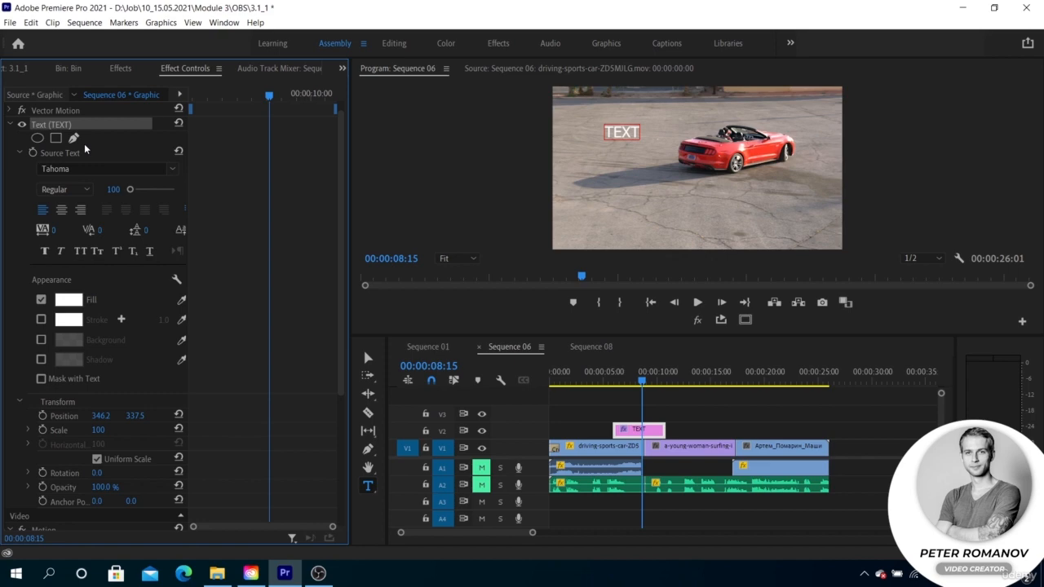
# Try centre and right alignment on the text layer, and restore left alignment.
pyautogui.click(61, 210)
pyautogui.click(82, 211)
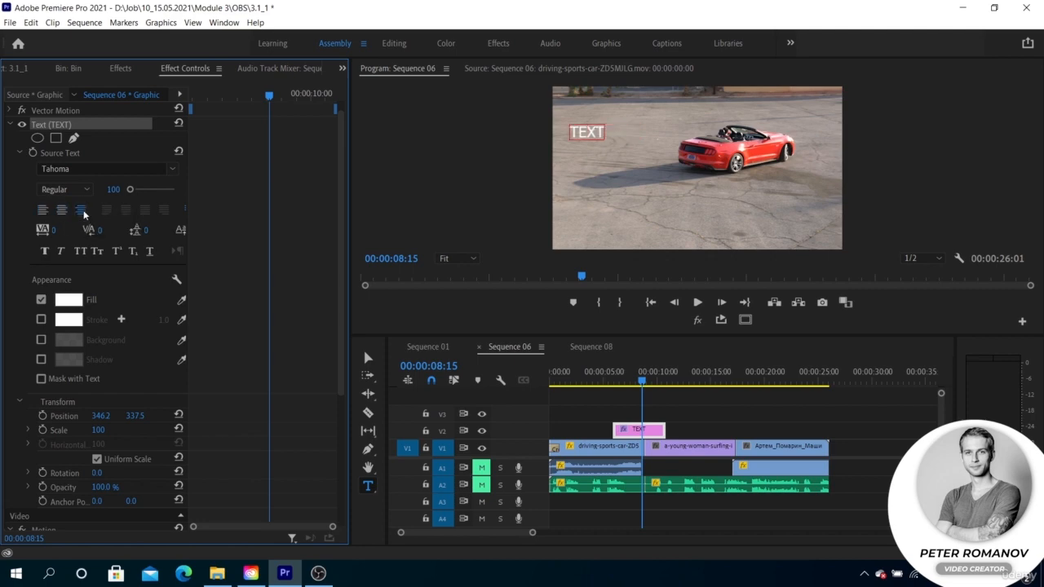
pyautogui.click(42, 210)
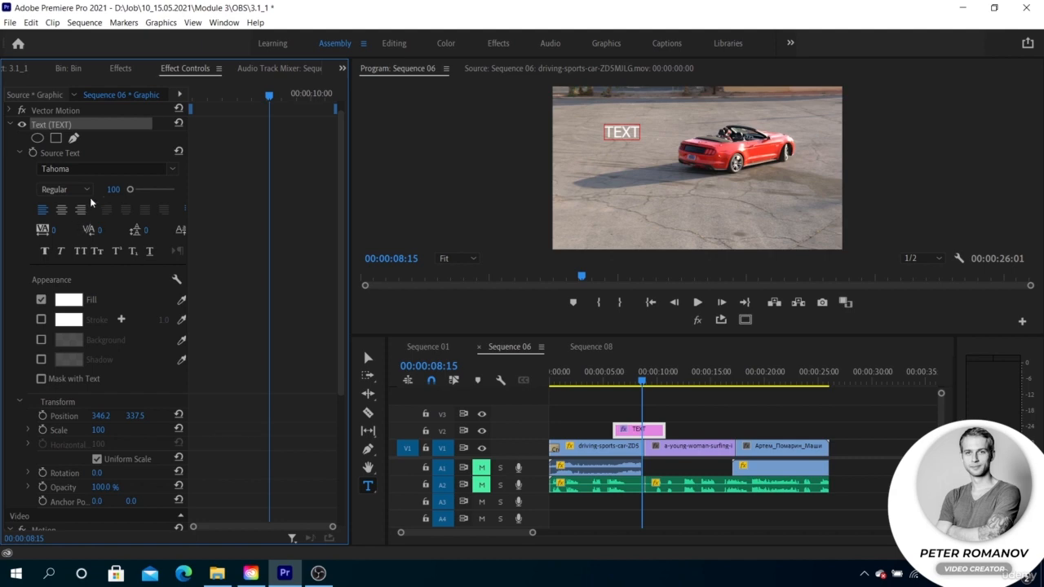
# Style the text in Uni Sans Heavy with a red fill, a 19.0 white stroke, a background and a shadow.
pyautogui.click(106, 169)
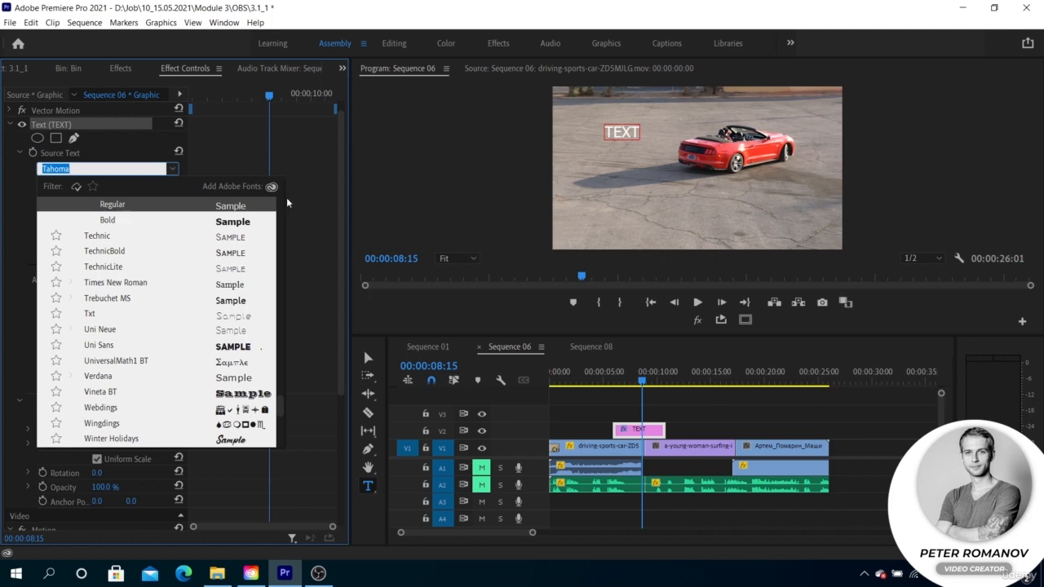
pyautogui.moveTo(604, 133); pyautogui.dragTo(639, 135)
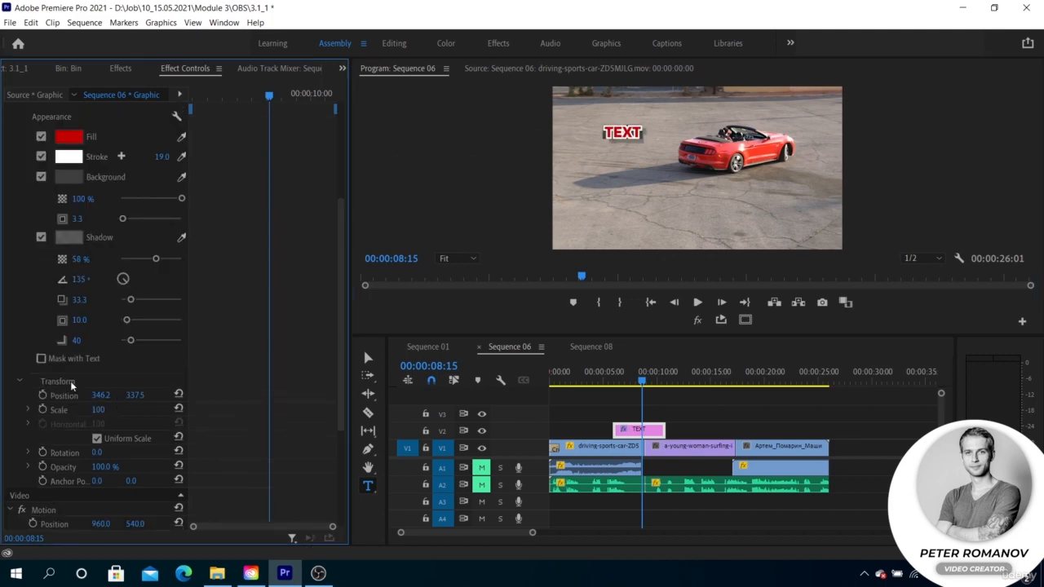
pyautogui.scroll(-1, 72, 386)
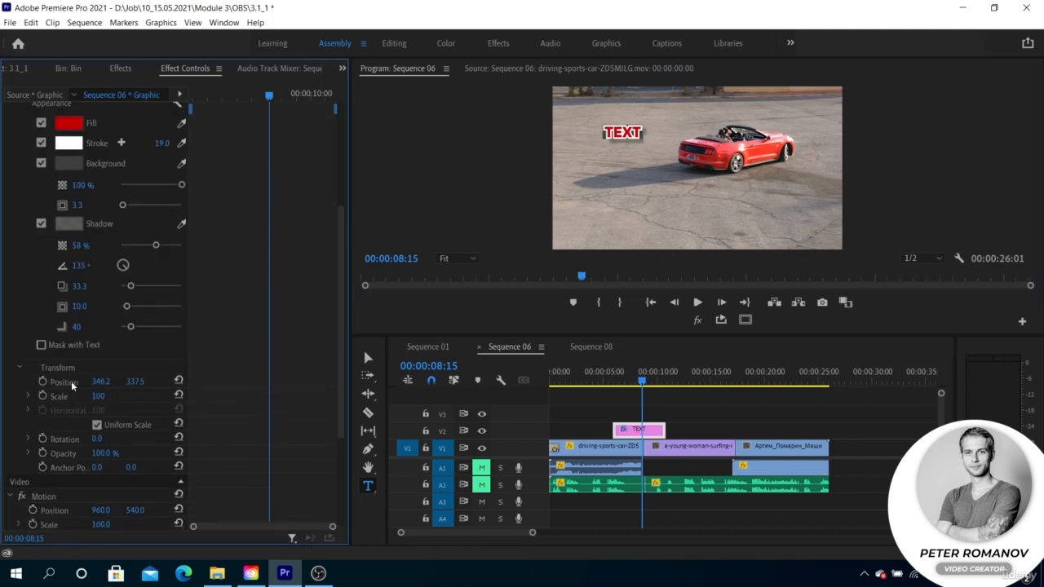
# Keyframe the text's Position at 00:00:08:15 and at 00:00:06:24 with X at -257.8, and play the slide-in.
pyautogui.click(44, 381)
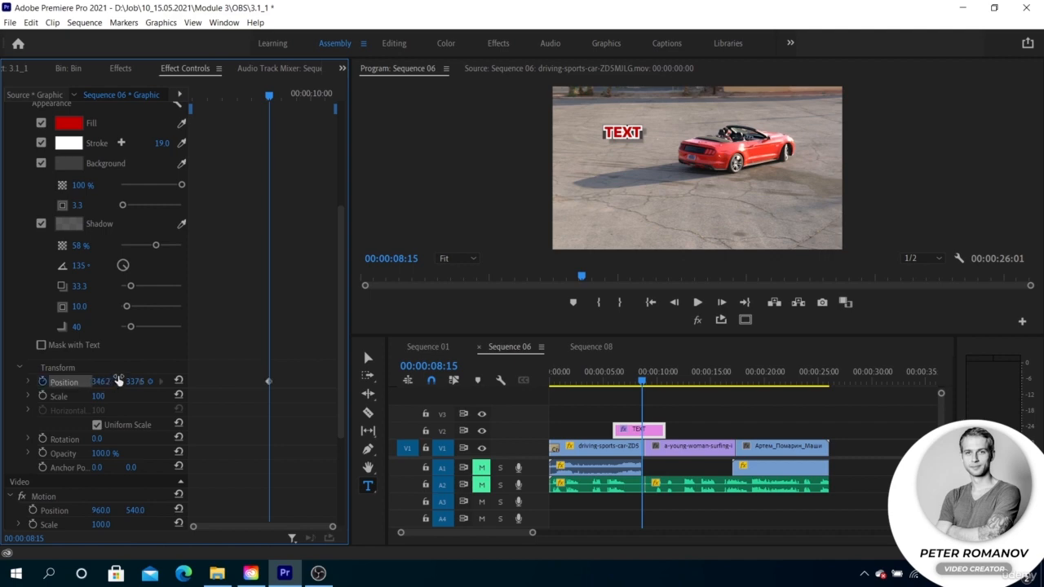
pyautogui.moveTo(643, 380); pyautogui.dragTo(624, 381)
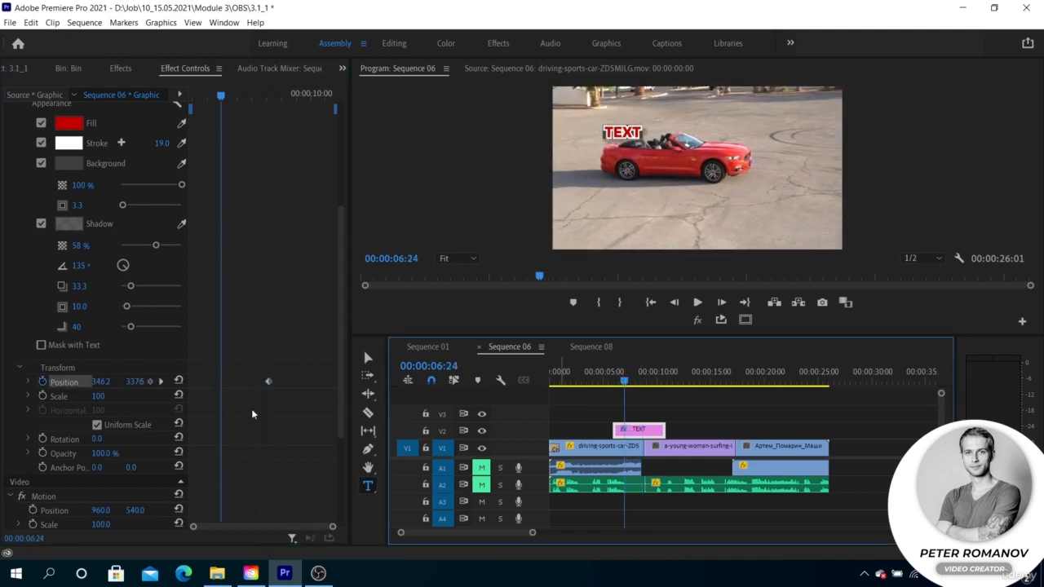
pyautogui.moveTo(101, 382); pyautogui.dragTo(57, 382)
pyautogui.press('space')
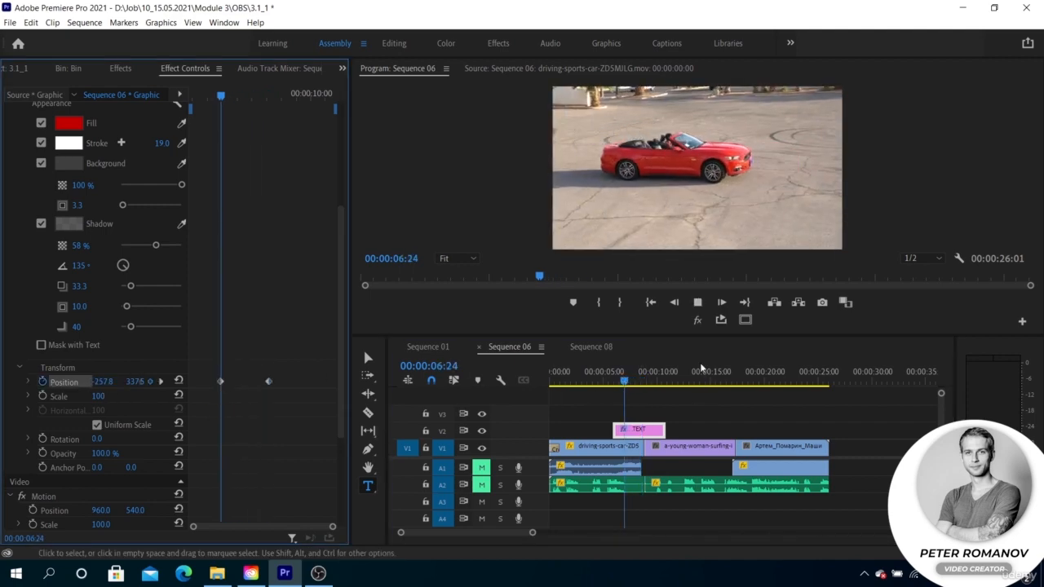
pyautogui.press('space')
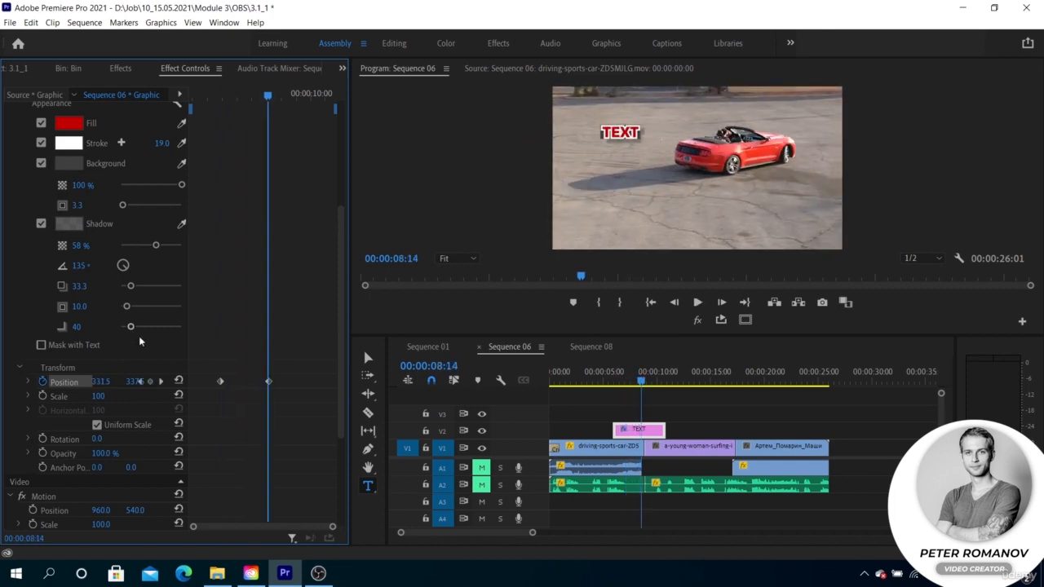
# Apply eased temporal interpolation to both Position keyframes of the text.
pyautogui.rightClick(218, 382)
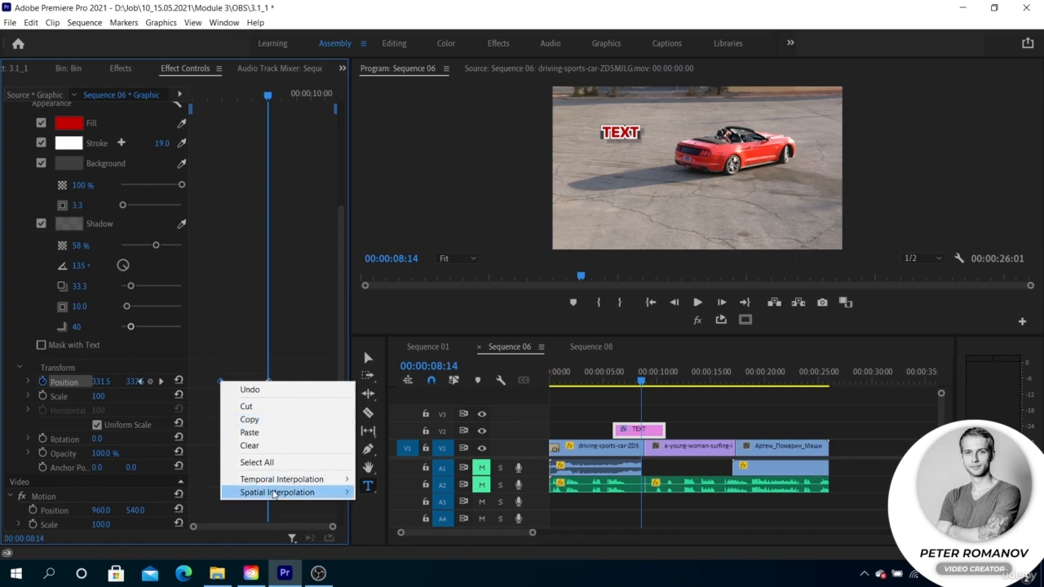
pyautogui.moveTo(337, 480)
pyautogui.click(385, 548)
pyautogui.rightClick(269, 381)
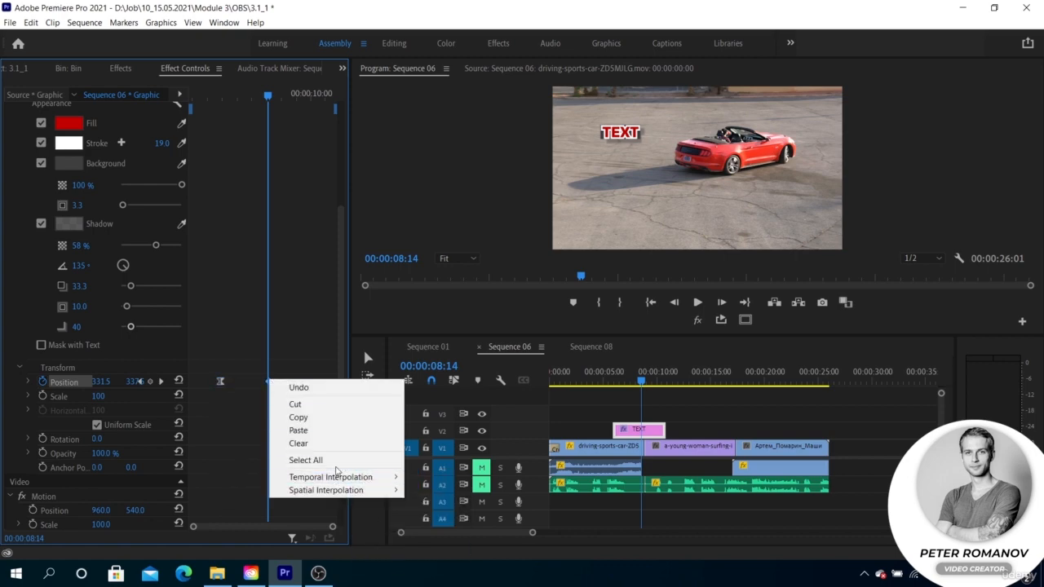
pyautogui.click(408, 561)
# Reshape the Position velocity curve into a steep peak between the two keyframes and play the animation.
pyautogui.click(28, 381)
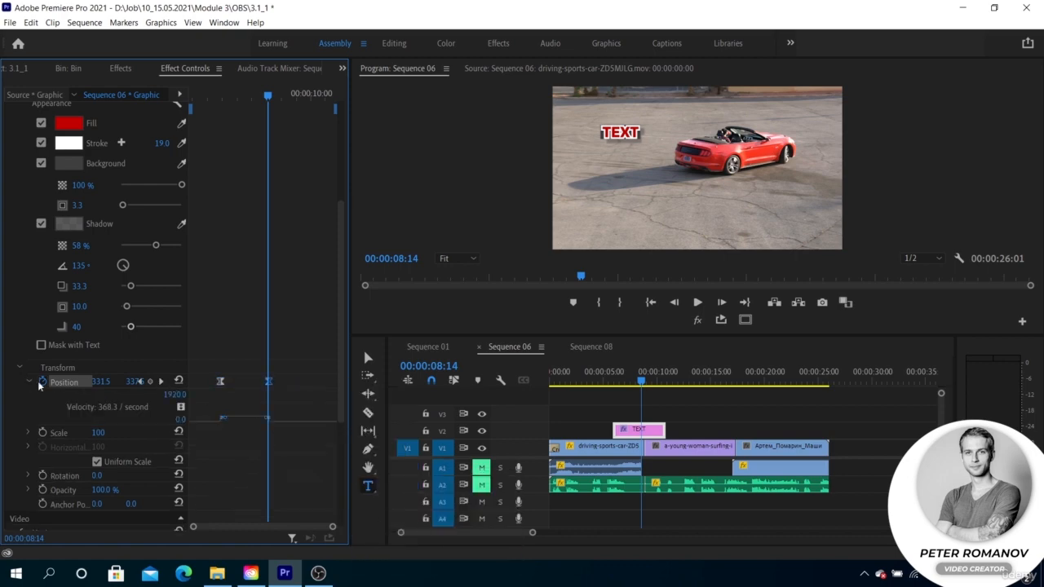
pyautogui.moveTo(236, 419); pyautogui.dragTo(254, 425)
pyautogui.moveTo(580, 277); pyautogui.dragTo(527, 279)
pyautogui.press('space')
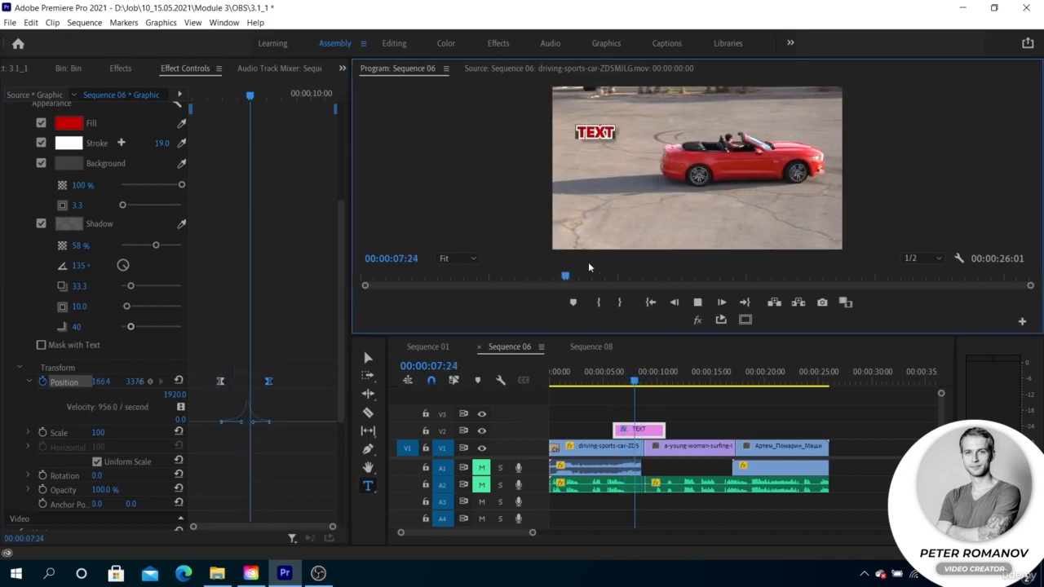
pyautogui.press('space')
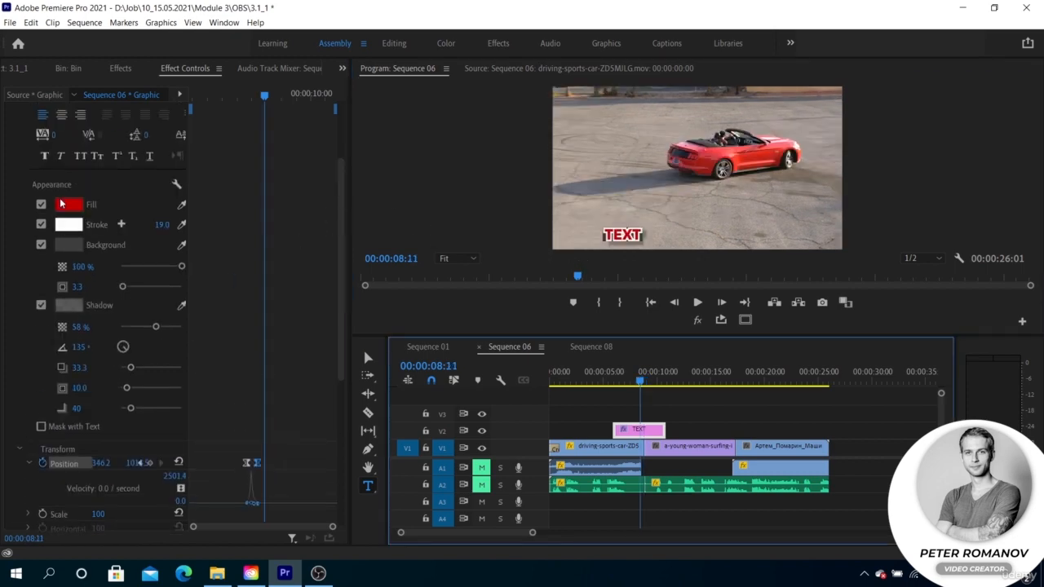
# Try a four-point polygon mask around the text near the frame's lower edge, and delete the mask.
pyautogui.scroll(3, 60, 204)
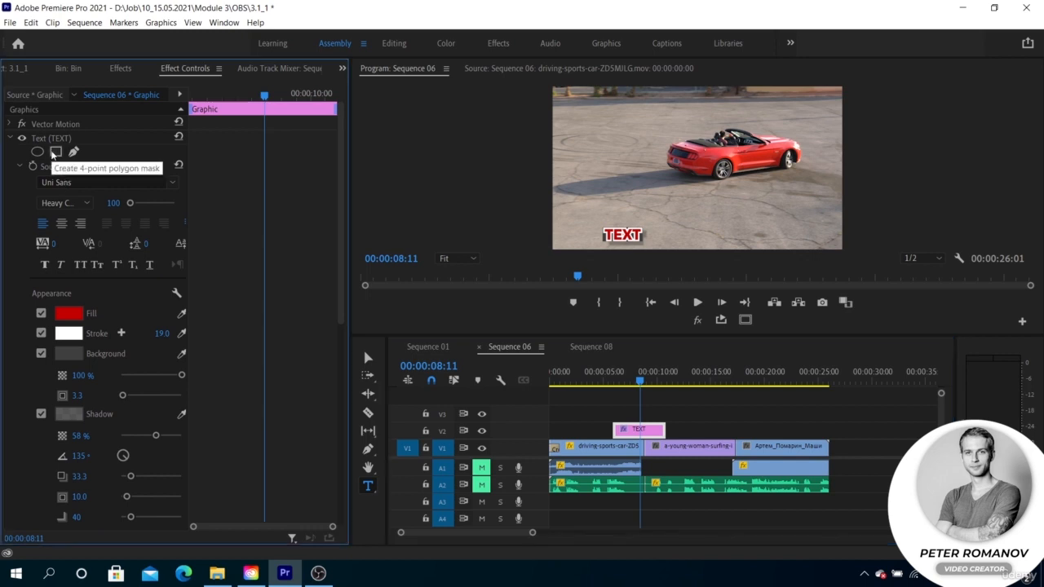
pyautogui.click(56, 152)
pyautogui.click(661, 193)
pyautogui.moveTo(661, 192); pyautogui.dragTo(635, 234)
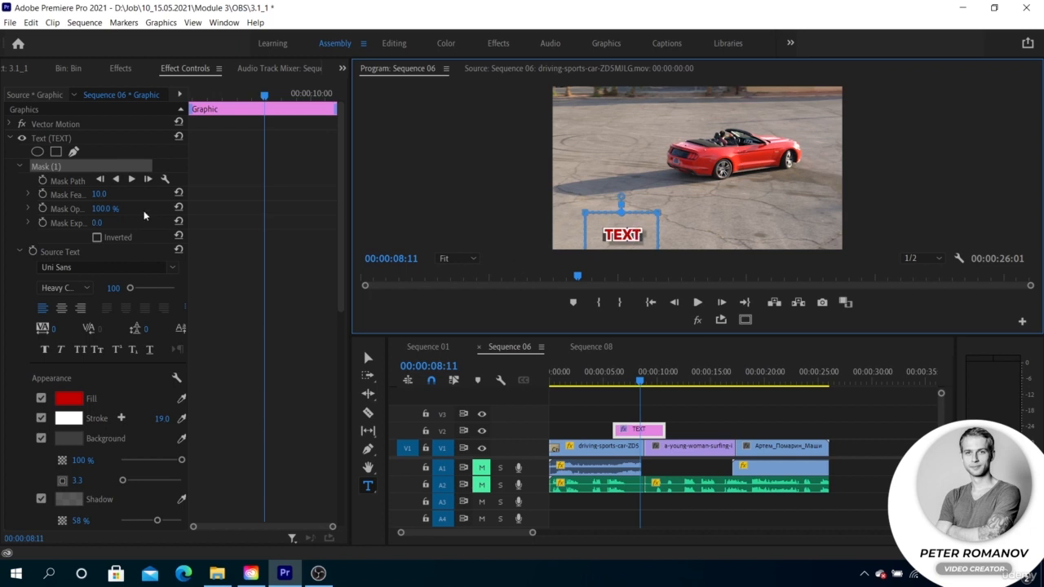
pyautogui.click(58, 168)
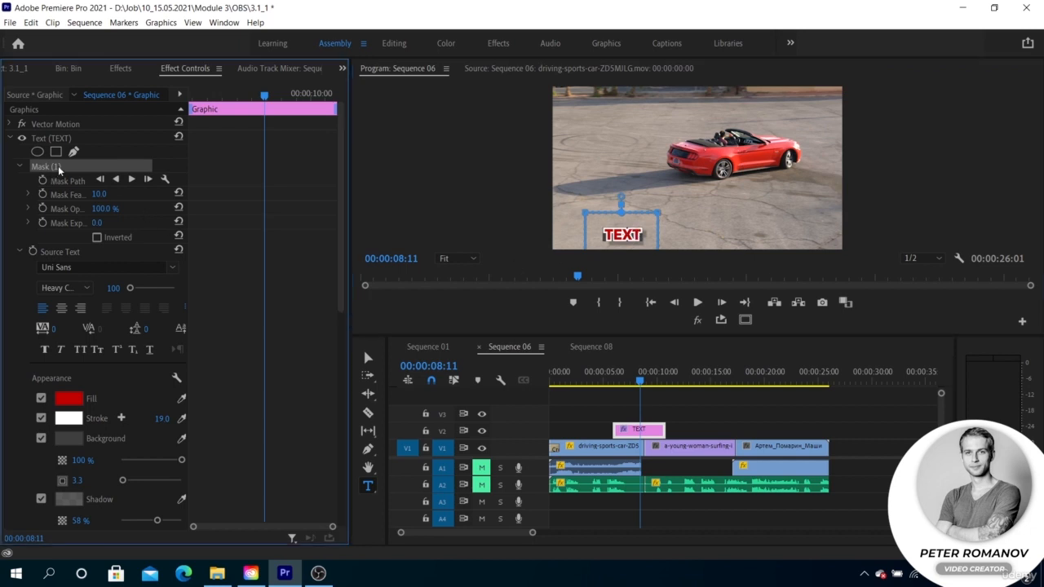
pyautogui.press('Delete')
# Draw a closed four-point mask tightly around the text with the Pen mask tool.
pyautogui.click(73, 153)
pyautogui.click(600, 243)
pyautogui.click(648, 245)
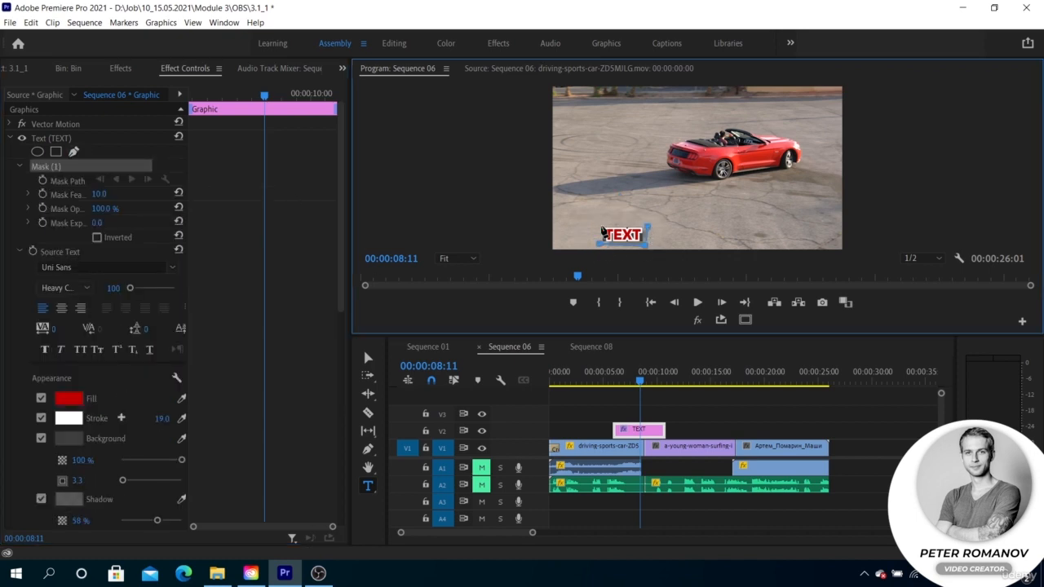
pyautogui.click(600, 226)
pyautogui.click(646, 225)
pyautogui.click(600, 243)
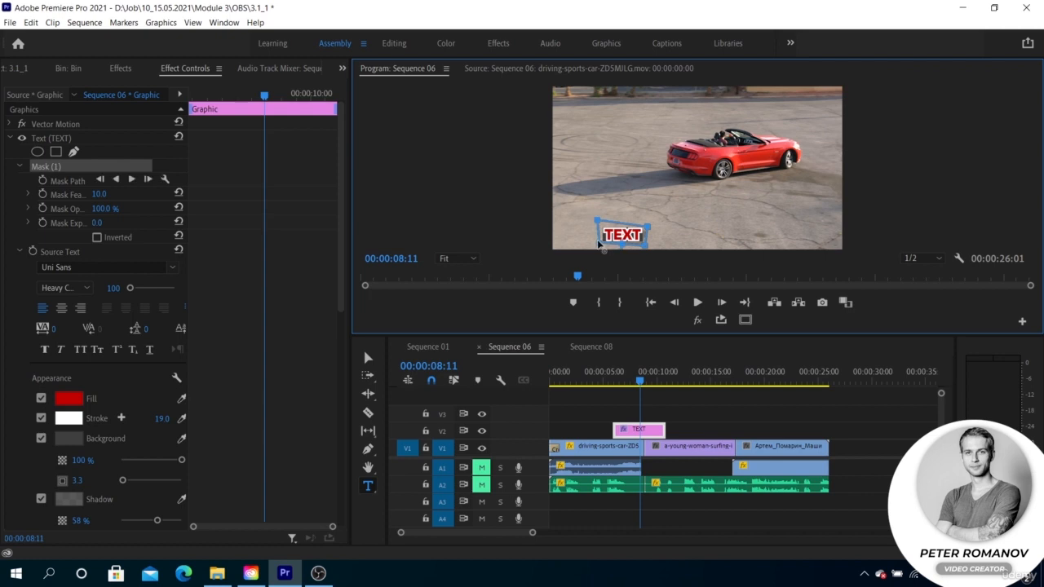
# Select the text layer and play its masked reveal in the sequence.
pyautogui.click(631, 373)
pyautogui.click(134, 139)
pyautogui.press('space')
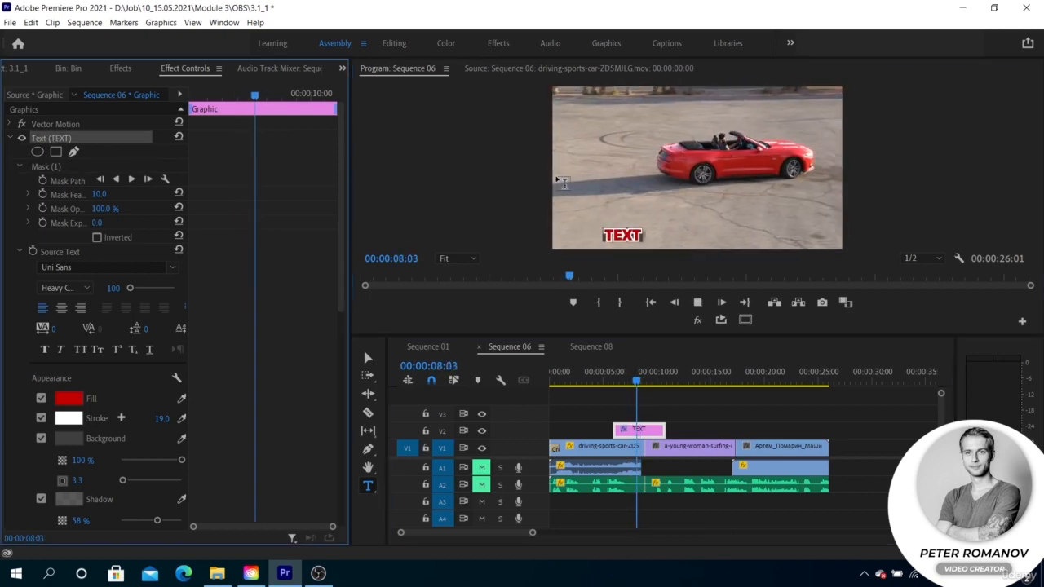
pyautogui.press('space')
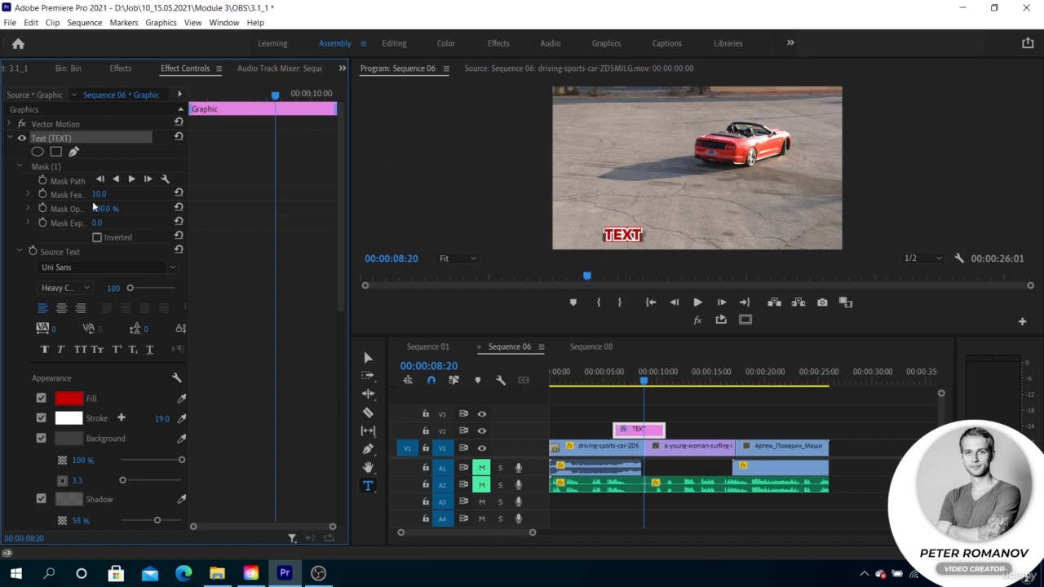
# Set the text mask's feather to 0.0 and play the reveal from 00:00:07:11.
pyautogui.moveTo(100, 194); pyautogui.dragTo(81, 194)
pyautogui.moveTo(645, 381); pyautogui.dragTo(630, 381)
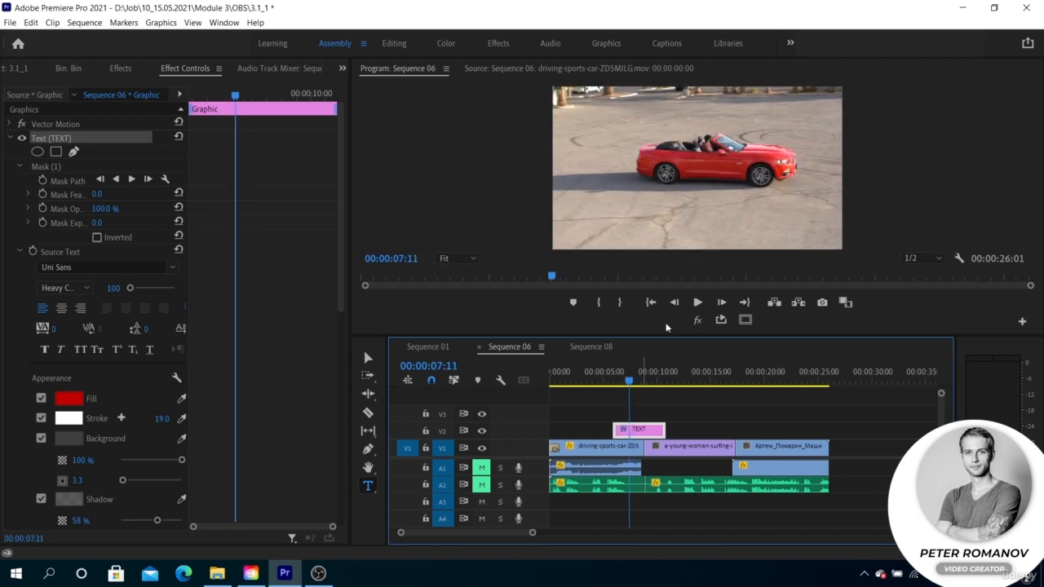
pyautogui.press('space')
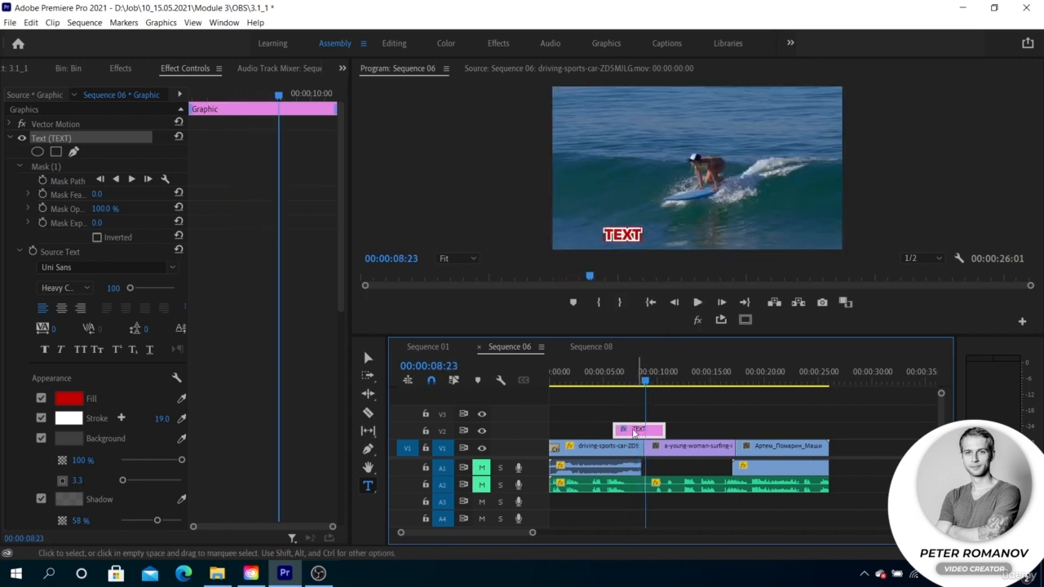
# Move the TEXT clip earlier on V2 so it ends at the first cut, and reselect it with the playhead at 00:00:05:22.
pyautogui.moveTo(634, 430); pyautogui.dragTo(612, 430)
pyautogui.click(622, 400)
pyautogui.click(615, 382)
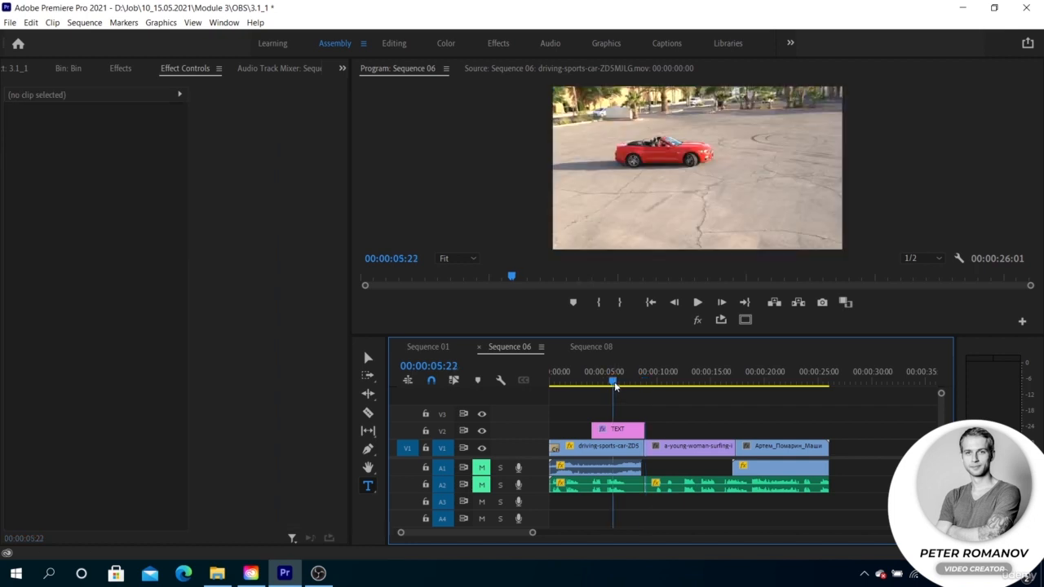
pyautogui.click(617, 429)
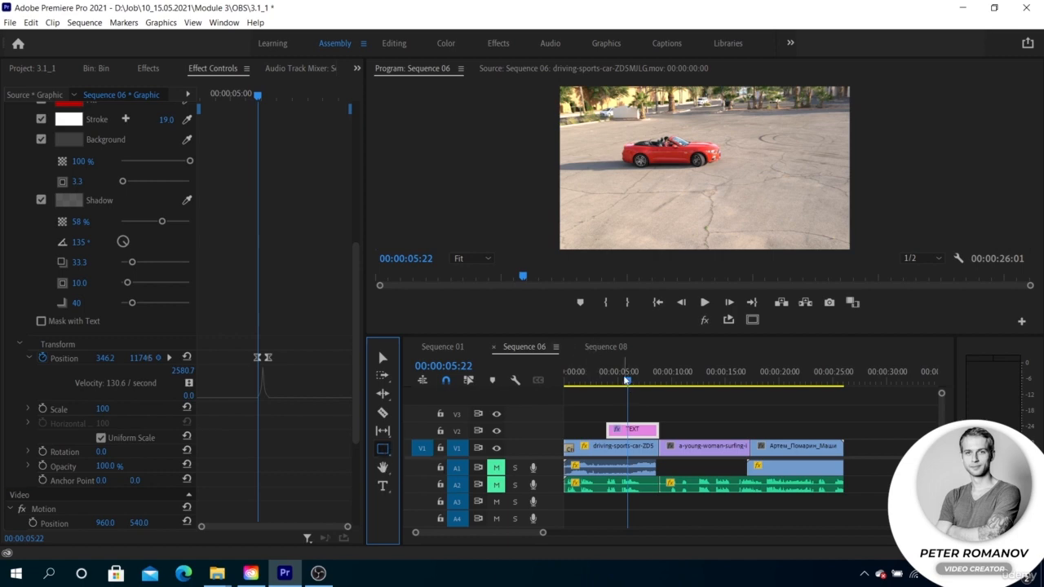
# Draw a thin horizontal bar directly beneath TEXT with the Rectangle tool, slightly wider than the word.
pyautogui.moveTo(626, 380); pyautogui.dragTo(634, 379)
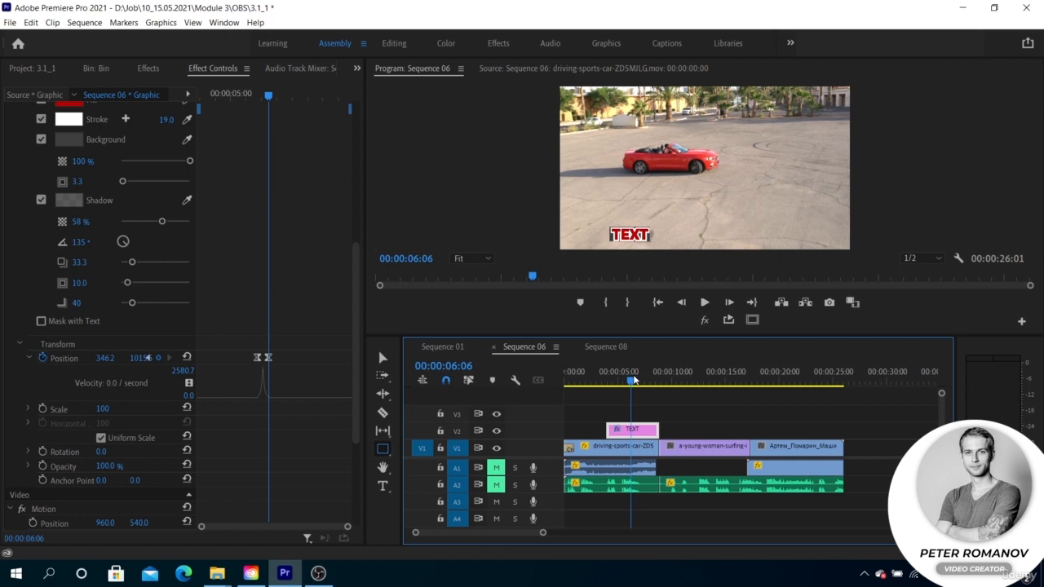
pyautogui.click(483, 258)
pyautogui.click(471, 319)
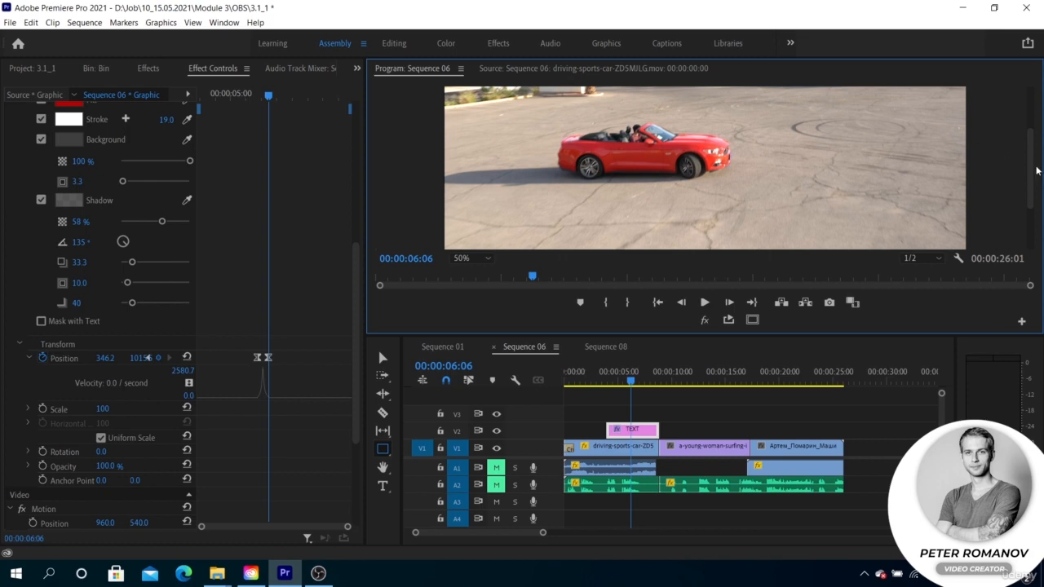
pyautogui.moveTo(1034, 169); pyautogui.dragTo(1037, 219)
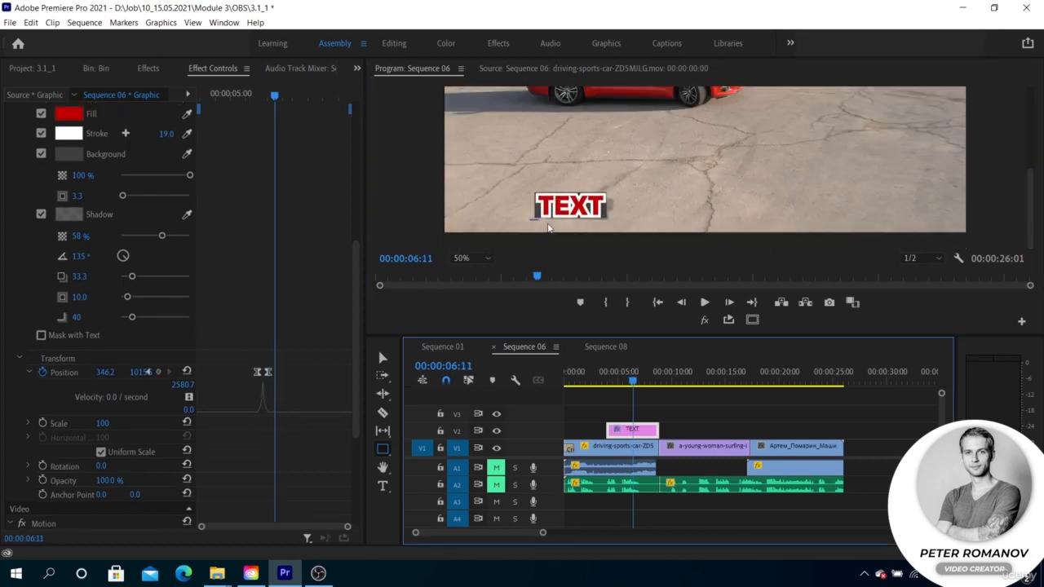
pyautogui.moveTo(530, 221); pyautogui.dragTo(614, 225)
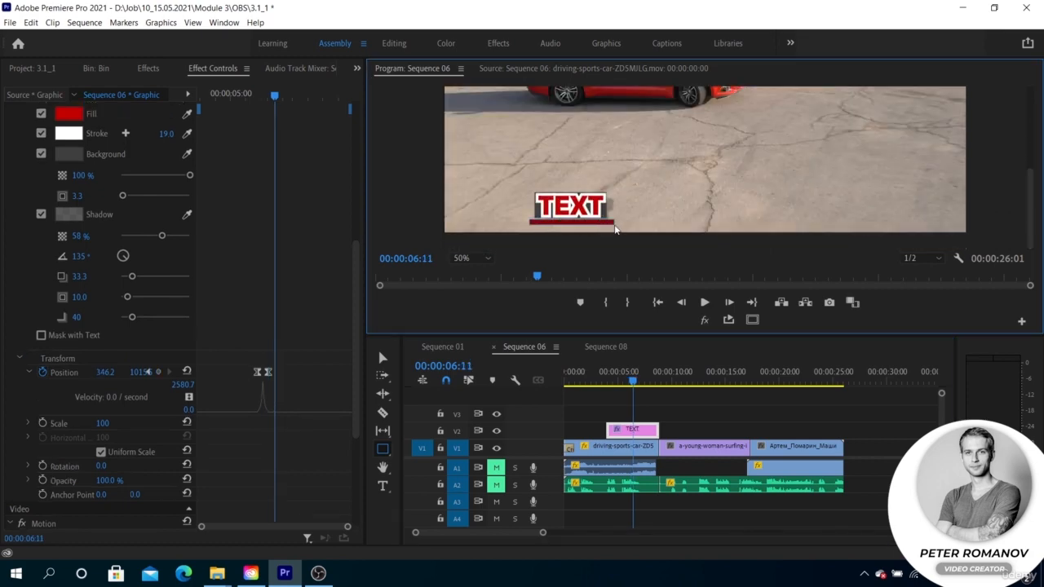
pyautogui.scroll(-3, 100, 216)
pyautogui.scroll(5, 100, 216)
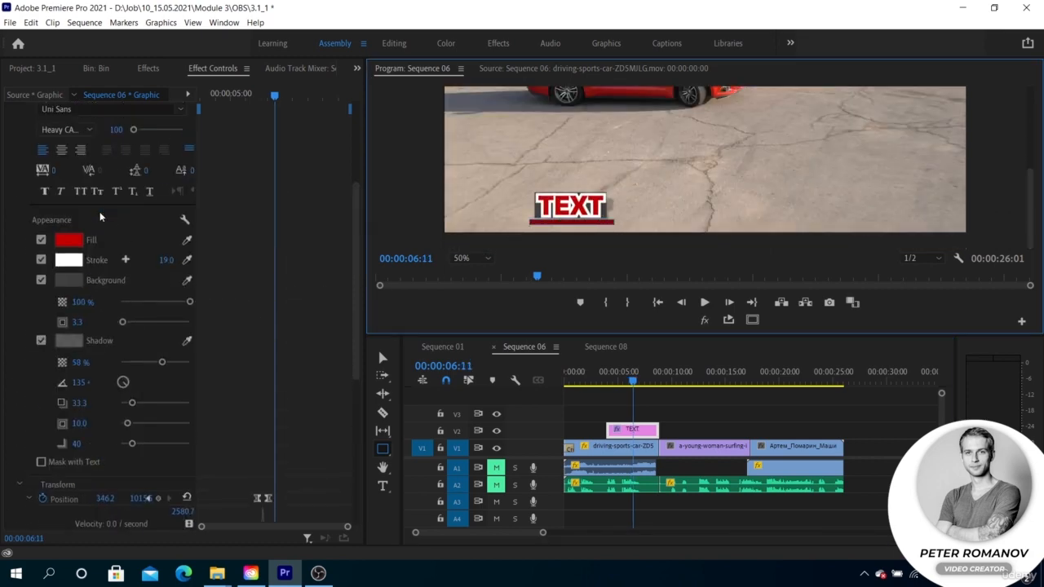
# Select the bar's shape layer and change its fill to a darker red.
pyautogui.scroll(5, 101, 216)
pyautogui.click(10, 152)
pyautogui.click(10, 137)
pyautogui.click(72, 205)
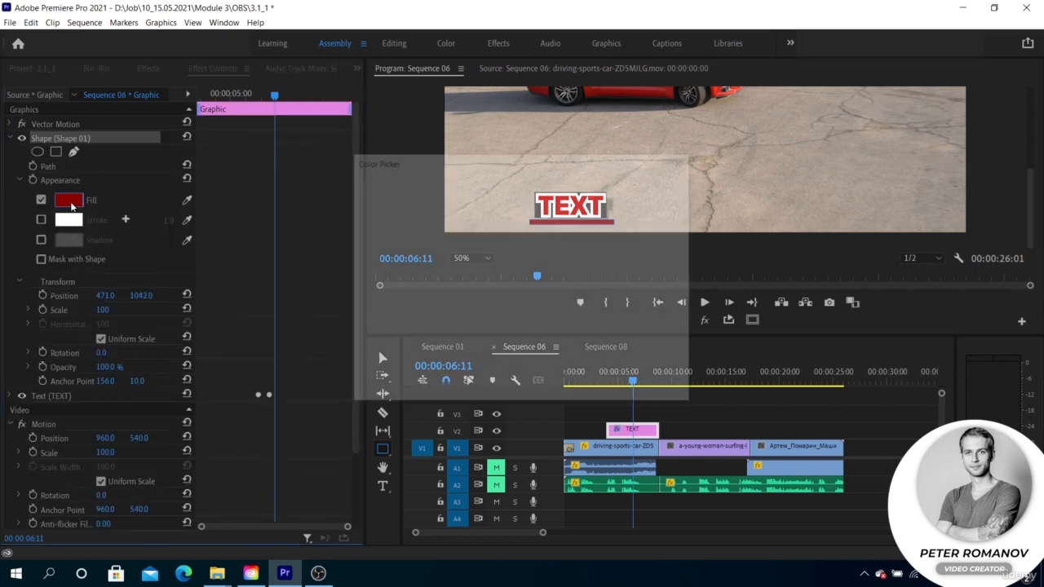
pyautogui.click(518, 280)
pyautogui.click(659, 185)
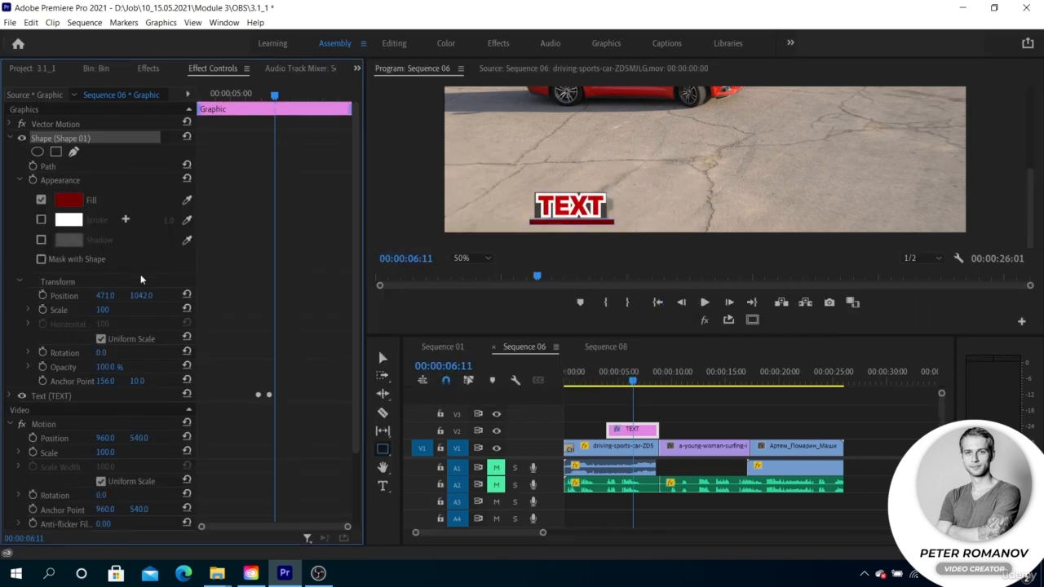
# Animate the bar's Scale with keyframes of 0 at 00:00:06:01 and 100 at 00:00:06:11.
pyautogui.click(20, 180)
pyautogui.click(42, 222)
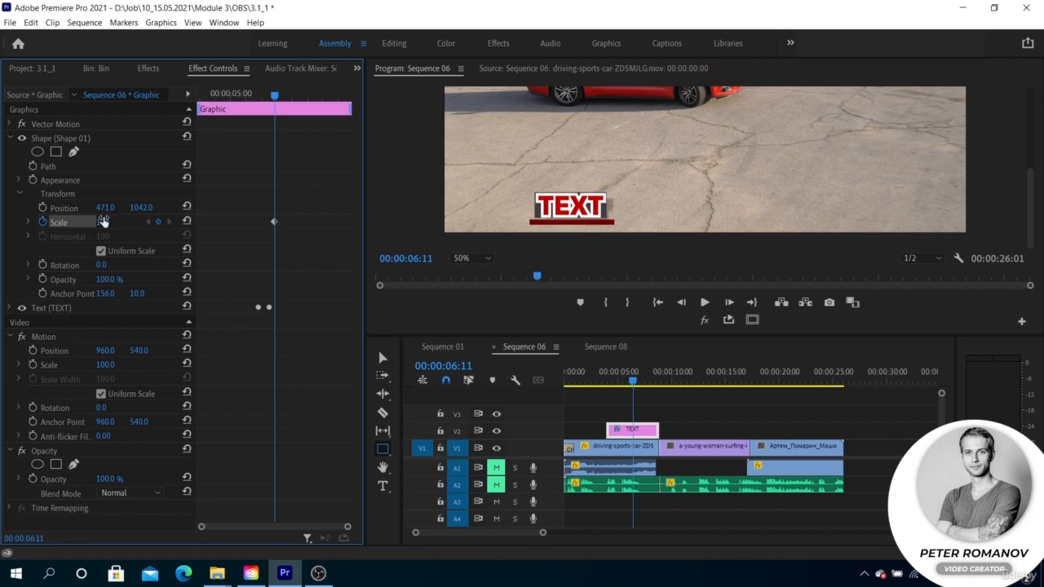
pyautogui.hotkey('shift', 'Right')
pyautogui.hotkey('shift', 'Right')
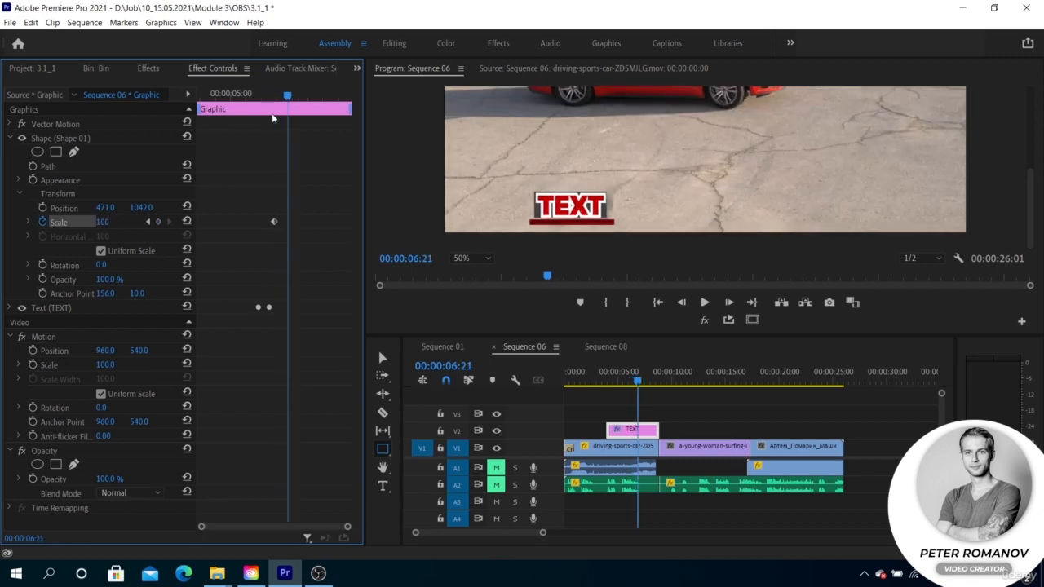
pyautogui.click(116, 222)
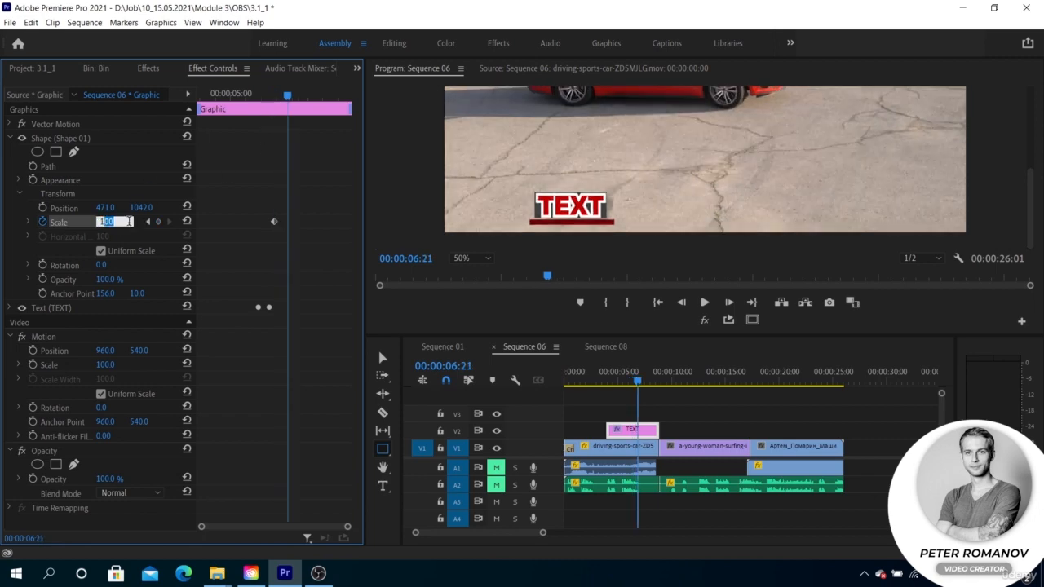
pyautogui.click(149, 223)
pyautogui.hotkey('shift', 'Left')
pyautogui.hotkey('shift', 'Left')
pyautogui.click(104, 223)
pyautogui.write('0')
pyautogui.press('Return')
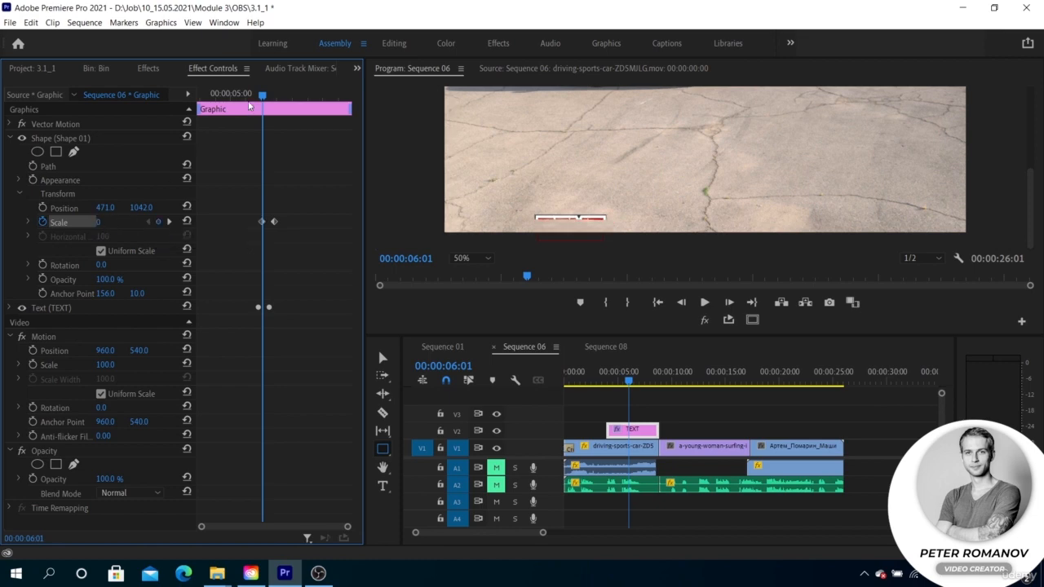
# Shift both of the bar's Scale keyframes earlier and ease their interpolation.
pyautogui.moveTo(257, 209)
pyautogui.mouseDown()
pyautogui.moveTo(282, 227)
pyautogui.moveTo(261, 222)
pyautogui.mouseUp()
pyautogui.moveTo(261, 97); pyautogui.dragTo(243, 113)
pyautogui.rightClick(250, 222)
pyautogui.click(277, 399)
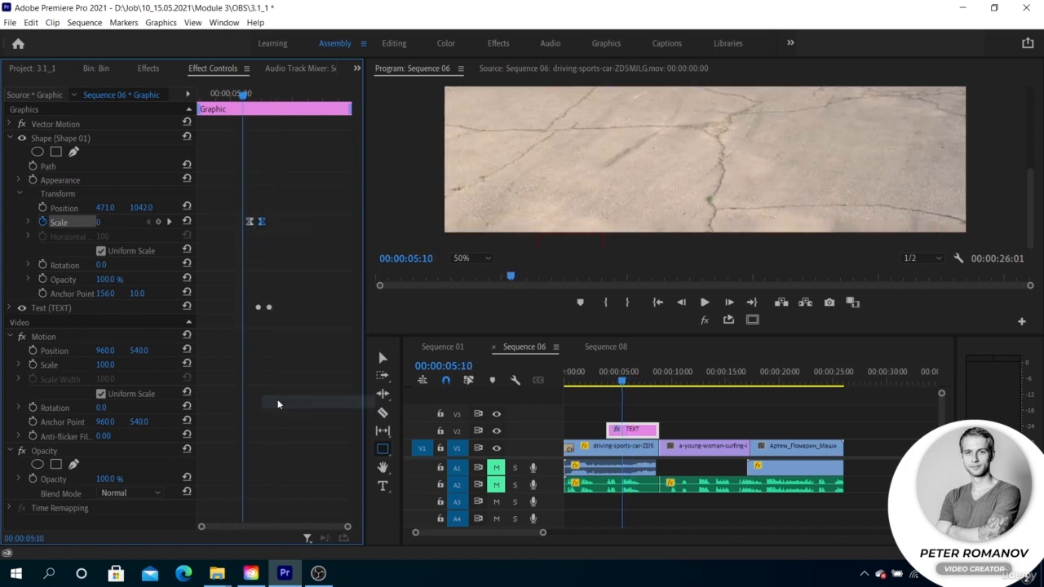
# Reshape the bar's Scale velocity curve for a fast start and soft finish, and play the animation in the sequence.
pyautogui.click(30, 222)
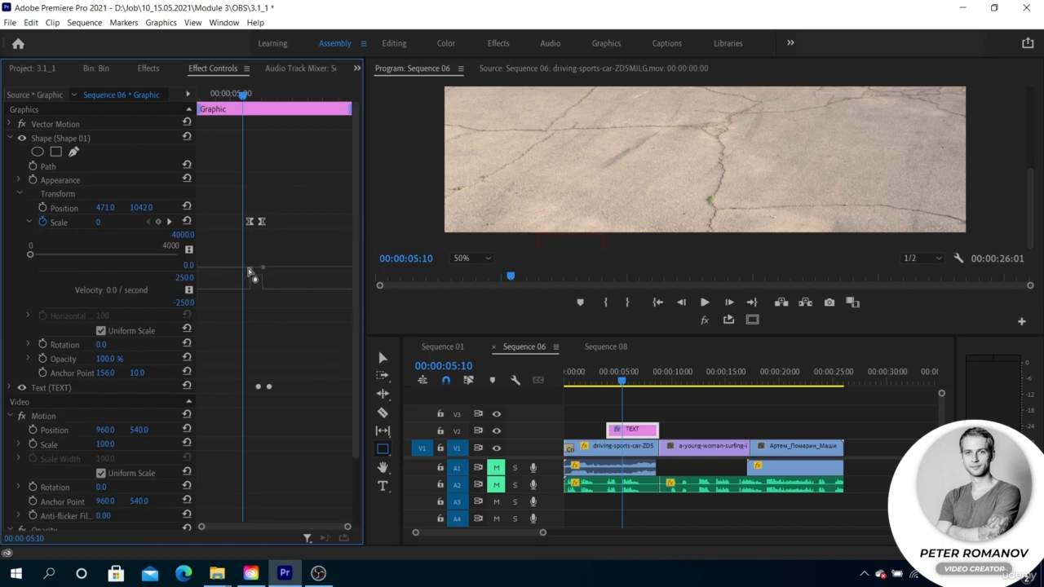
pyautogui.moveTo(348, 529); pyautogui.dragTo(292, 528)
pyautogui.click(622, 362)
pyautogui.press('space')
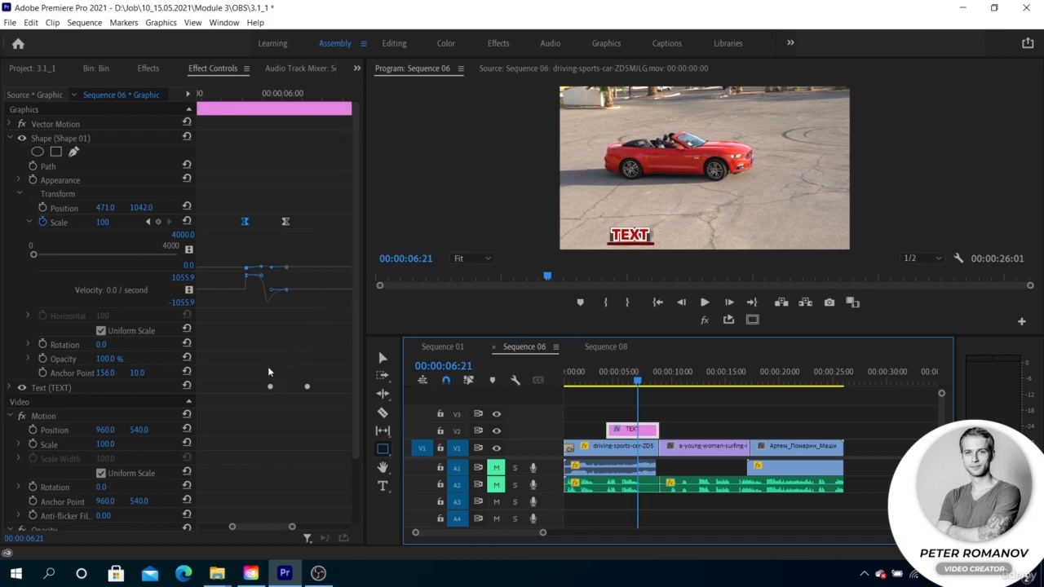
# Move both of the bar's Scale keyframes slightly later and play the title animation from just before the reveal.
pyautogui.click(18, 194)
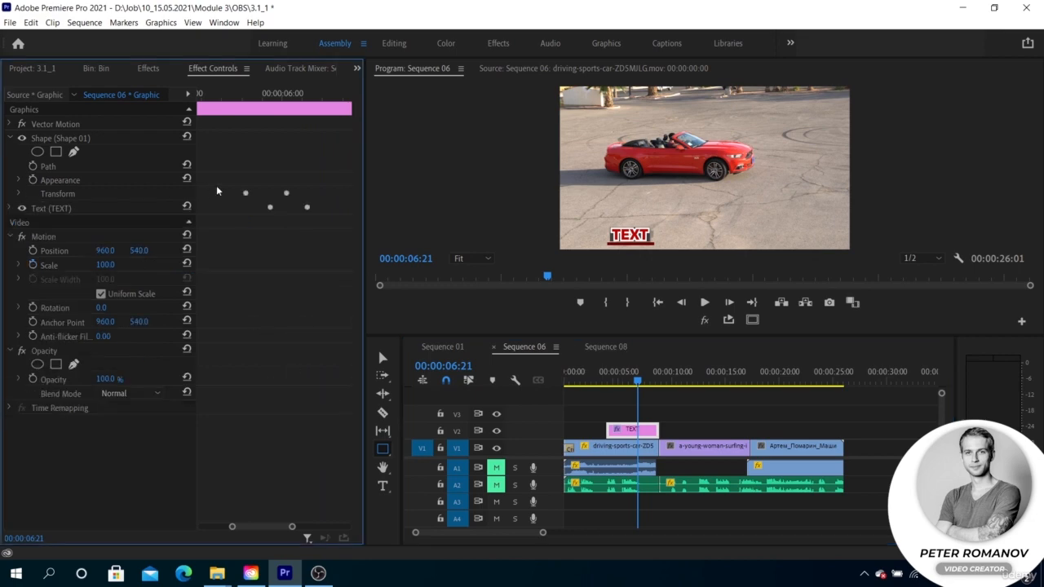
pyautogui.click(21, 195)
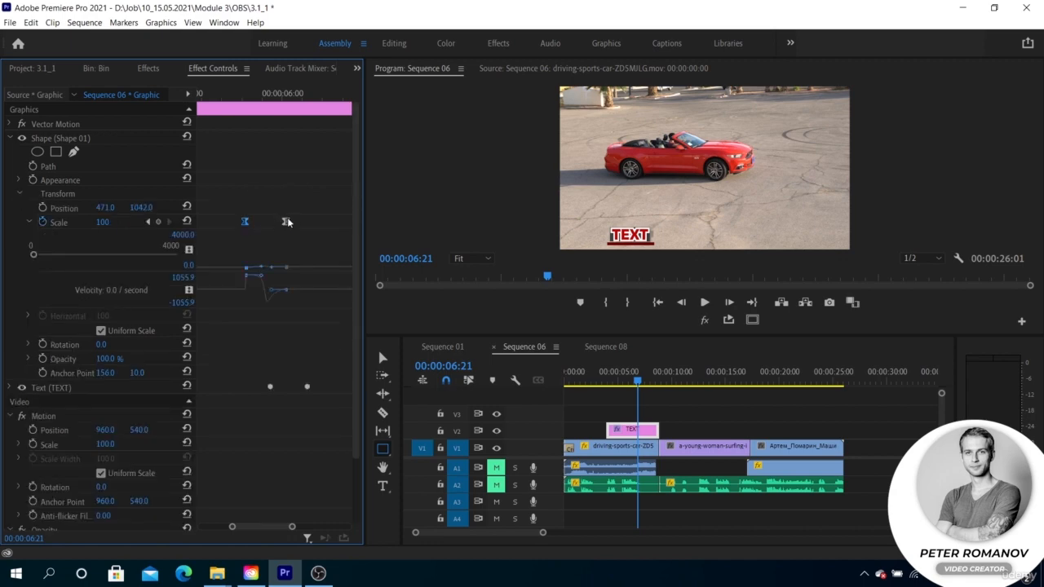
pyautogui.keyDown('shift'); pyautogui.click(285, 222); pyautogui.keyUp('shift')
pyautogui.moveTo(286, 222); pyautogui.dragTo(295, 222)
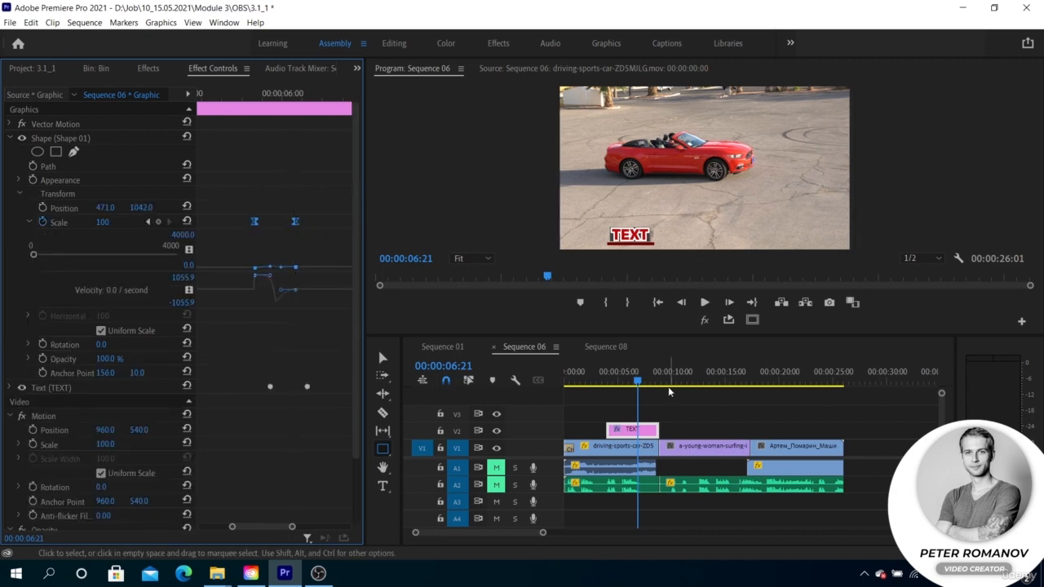
pyautogui.moveTo(638, 379); pyautogui.dragTo(625, 377)
pyautogui.press('space')
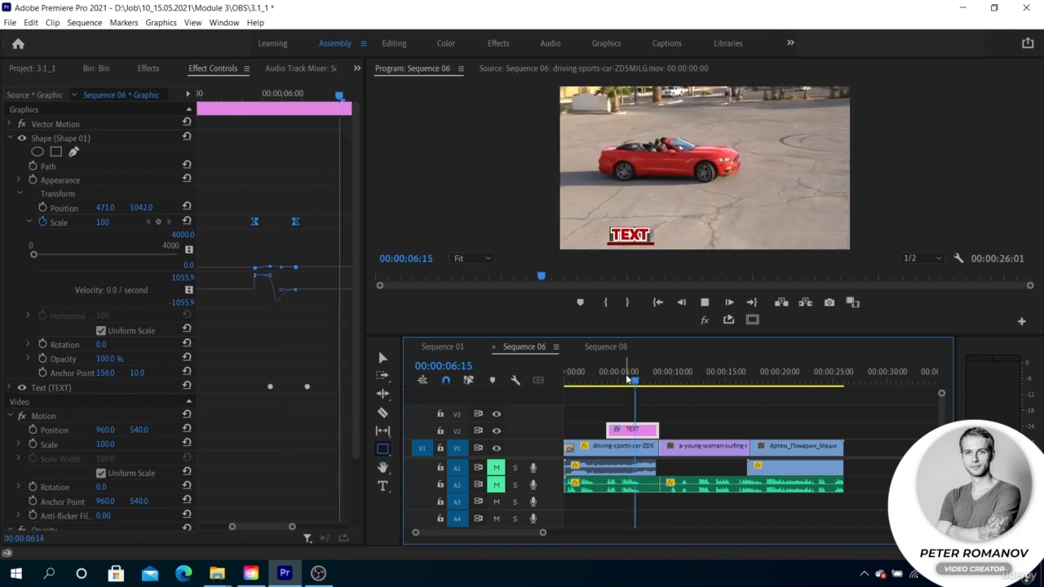
pyautogui.press('space')
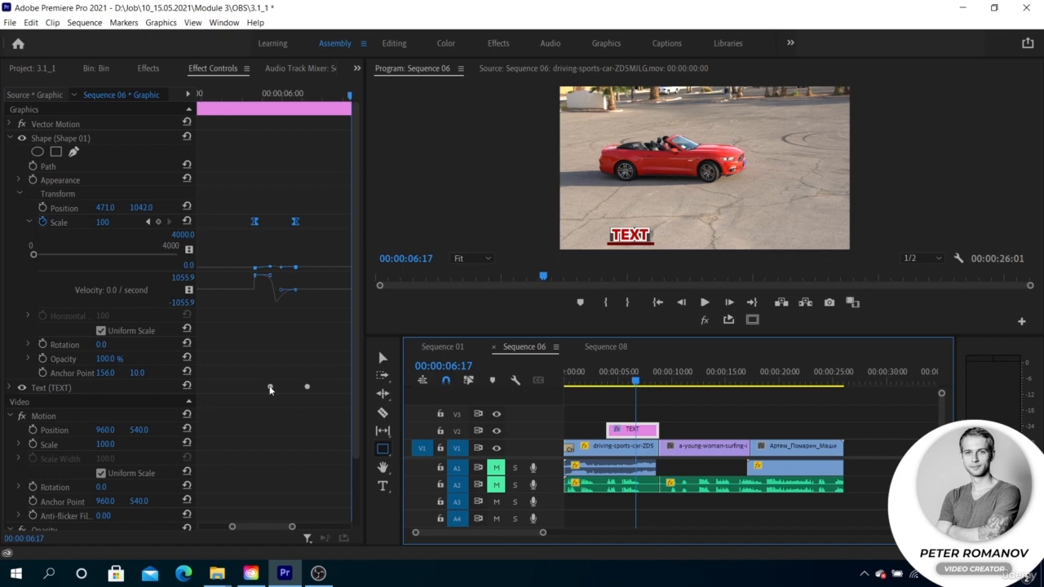
# Create a new legacy title with the default settings and enlarge its editor window.
pyautogui.click(9, 22)
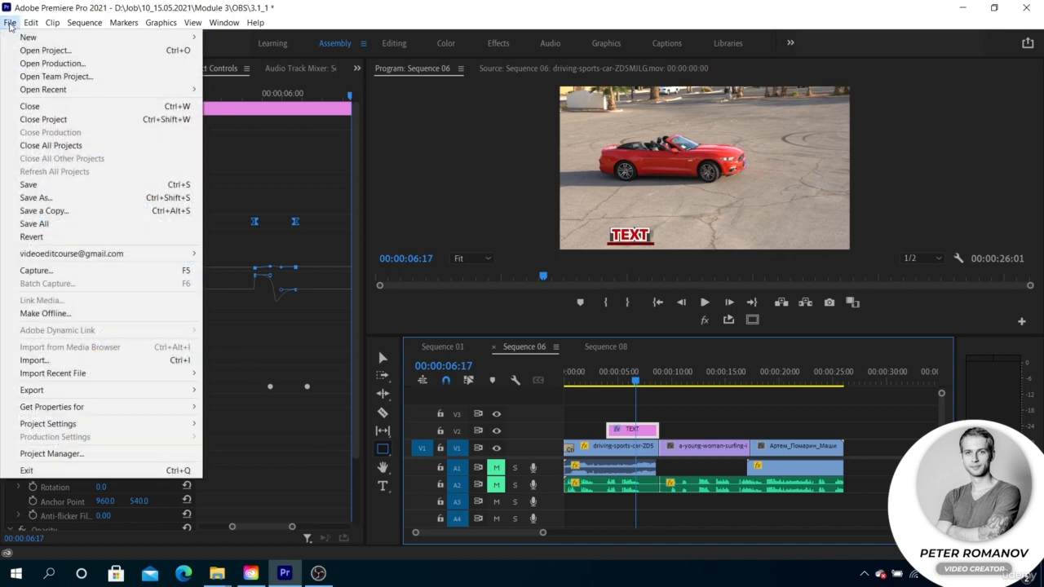
pyautogui.moveTo(90, 40)
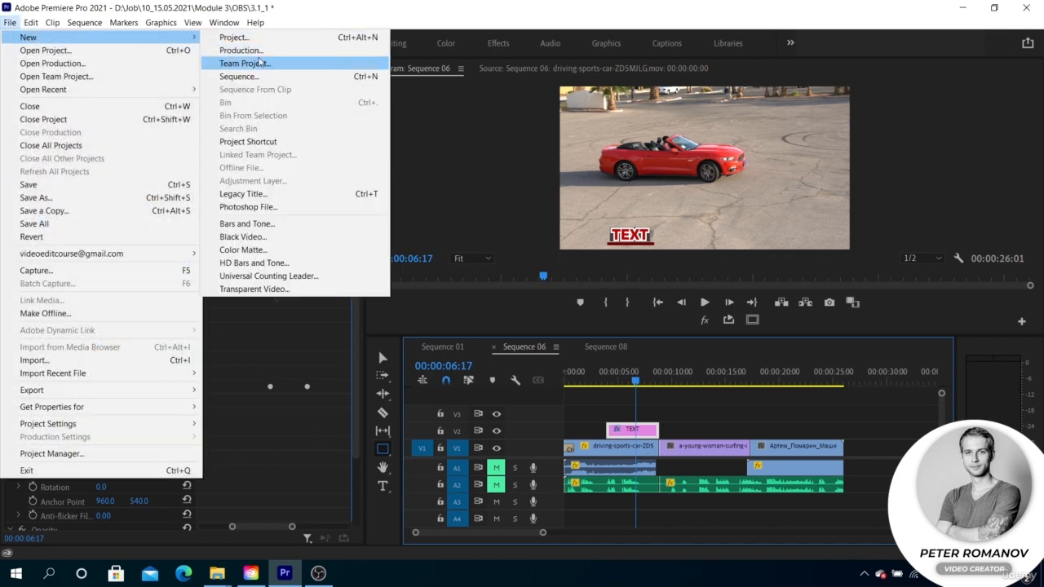
pyautogui.click(264, 195)
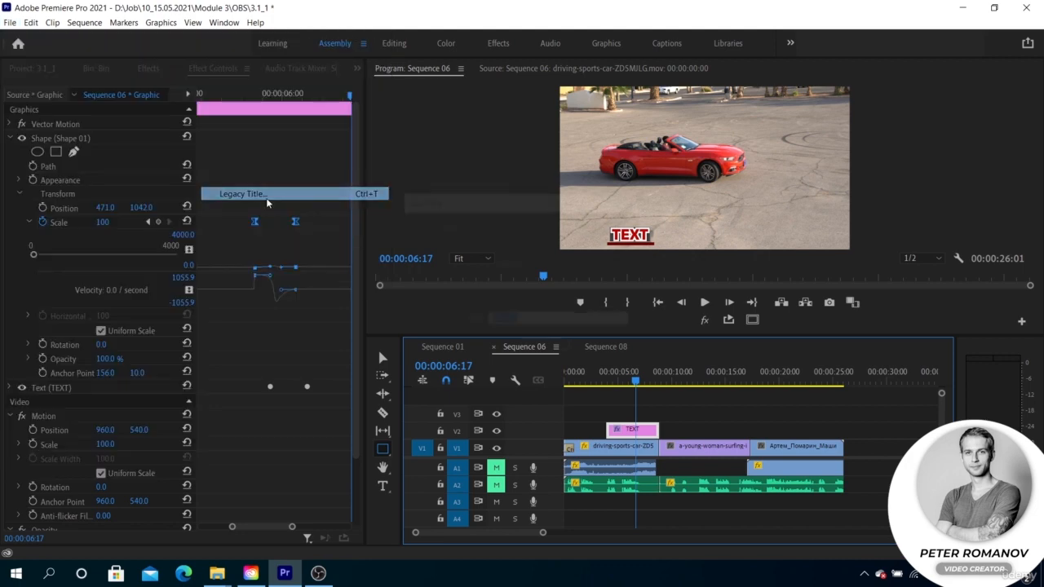
pyautogui.click(526, 349)
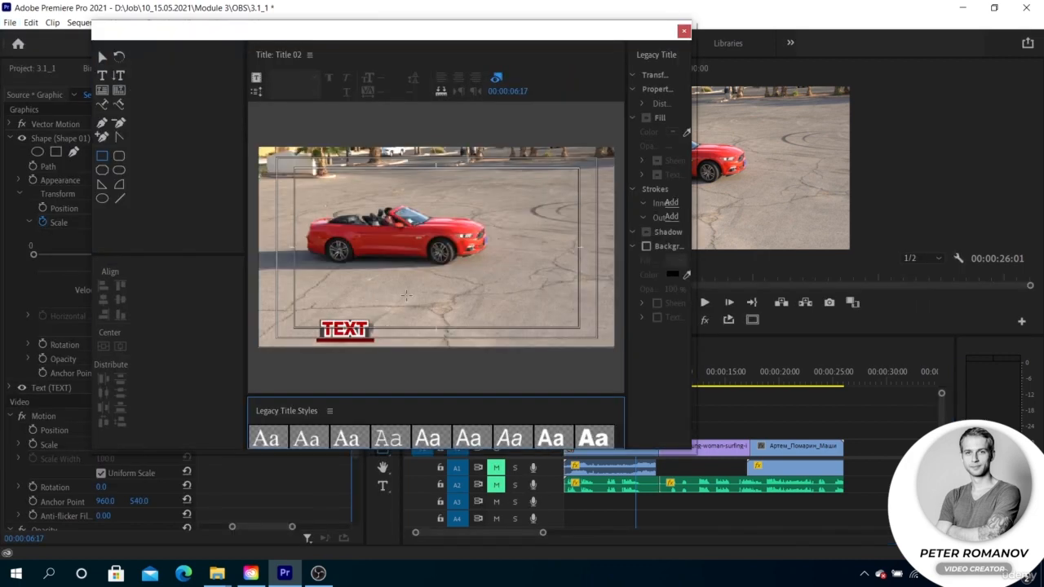
pyautogui.moveTo(692, 449); pyautogui.dragTo(739, 493)
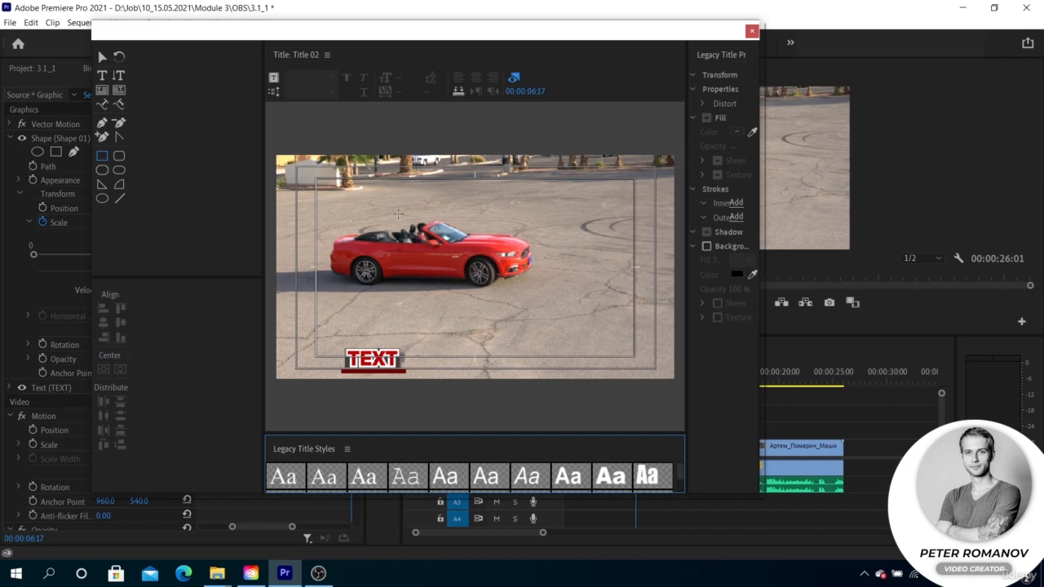
# Add the text "sdcfsdcfcsdcfsdf" above the car in the legacy title and close the title editor.
pyautogui.click(102, 74)
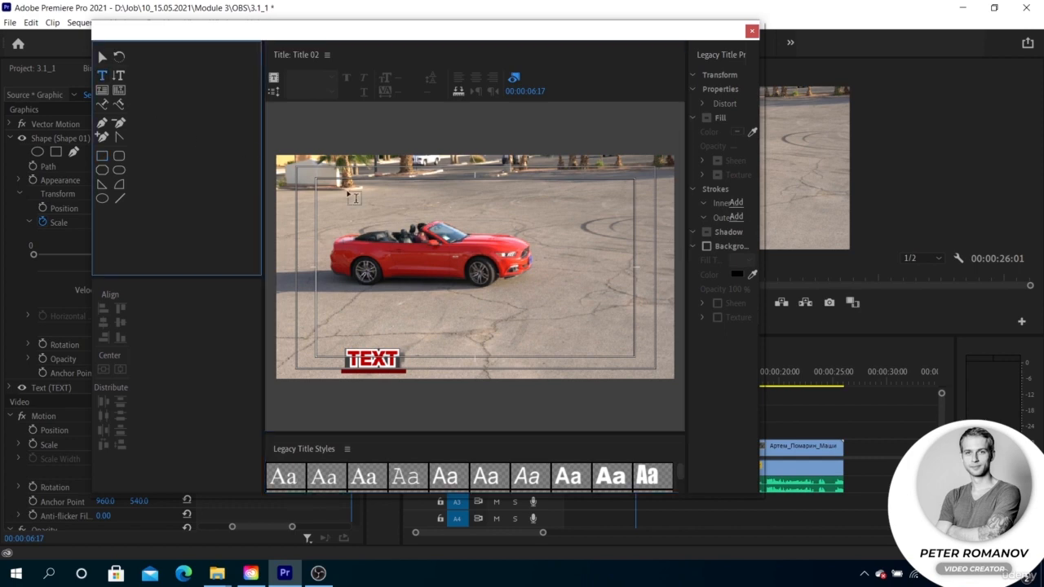
pyautogui.click(374, 200)
pyautogui.write('sdcfsdcfcsdcfsdf')
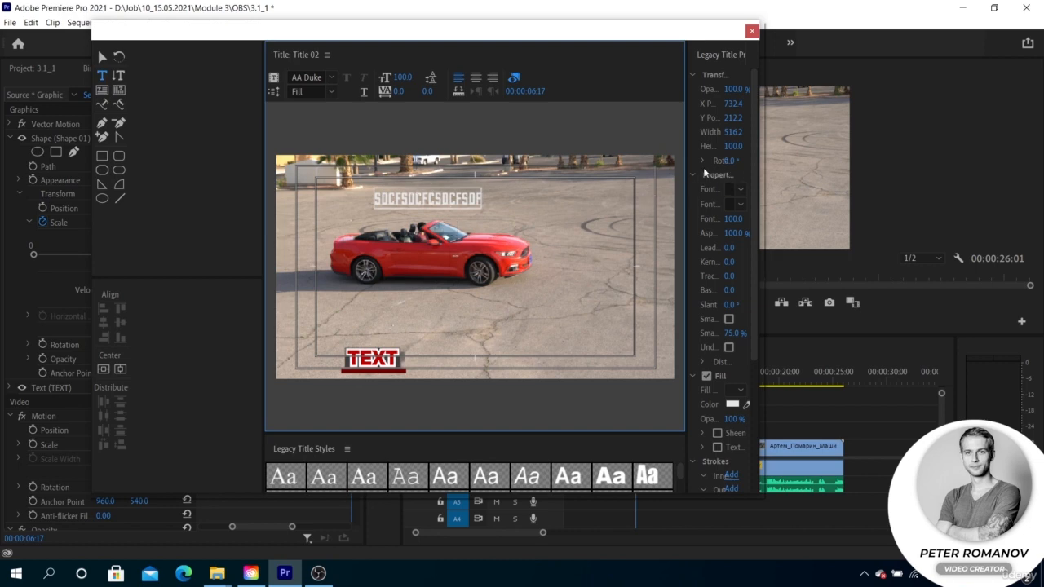
pyautogui.click(752, 31)
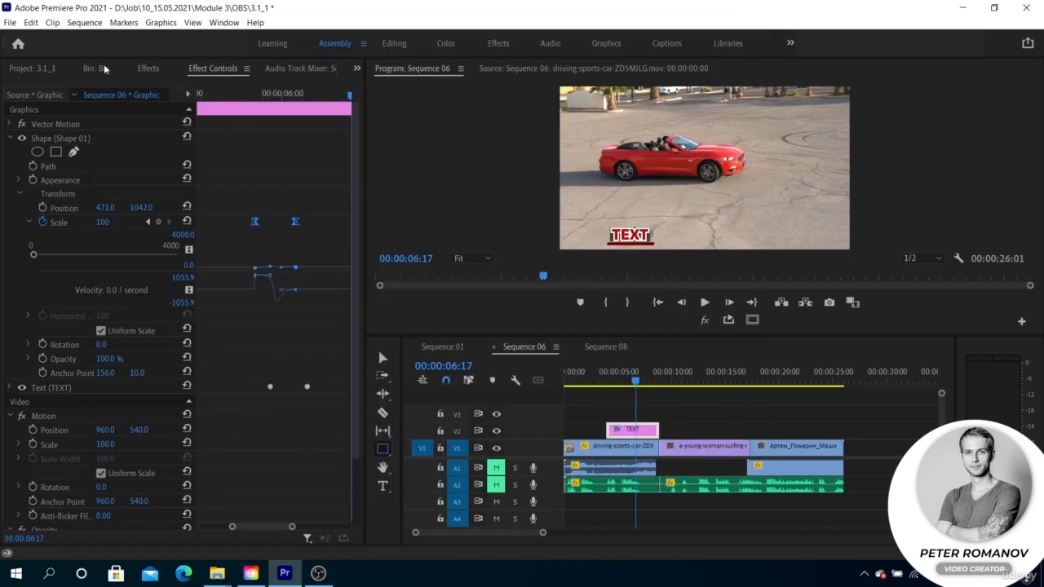
# Locate Title 02 in the project's bin, check the effect controls, and reopen the title for editing.
pyautogui.click(41, 70)
pyautogui.doubleClick(40, 160)
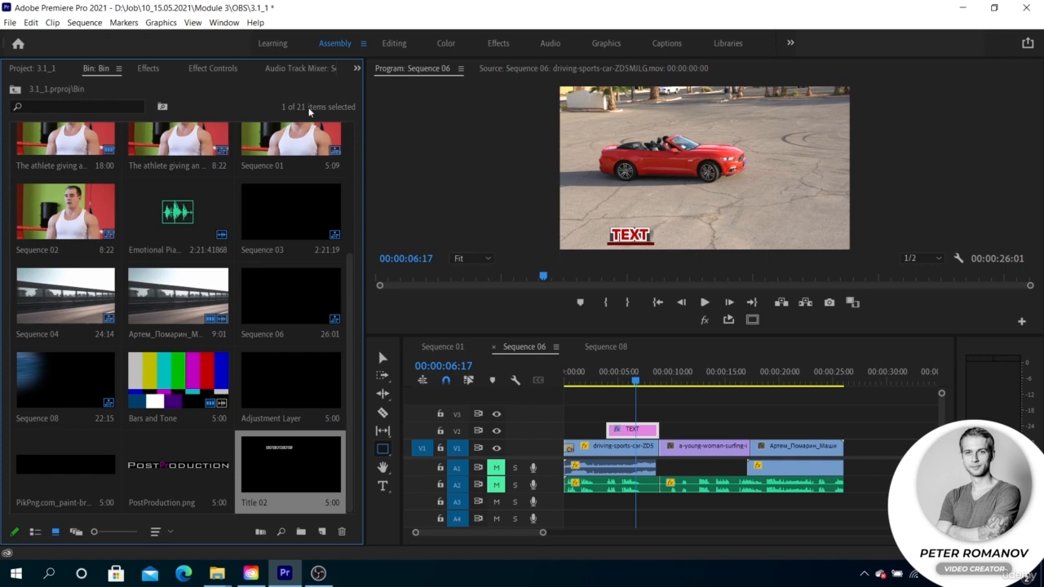
pyautogui.click(213, 69)
pyautogui.scroll(-1, 103, 359)
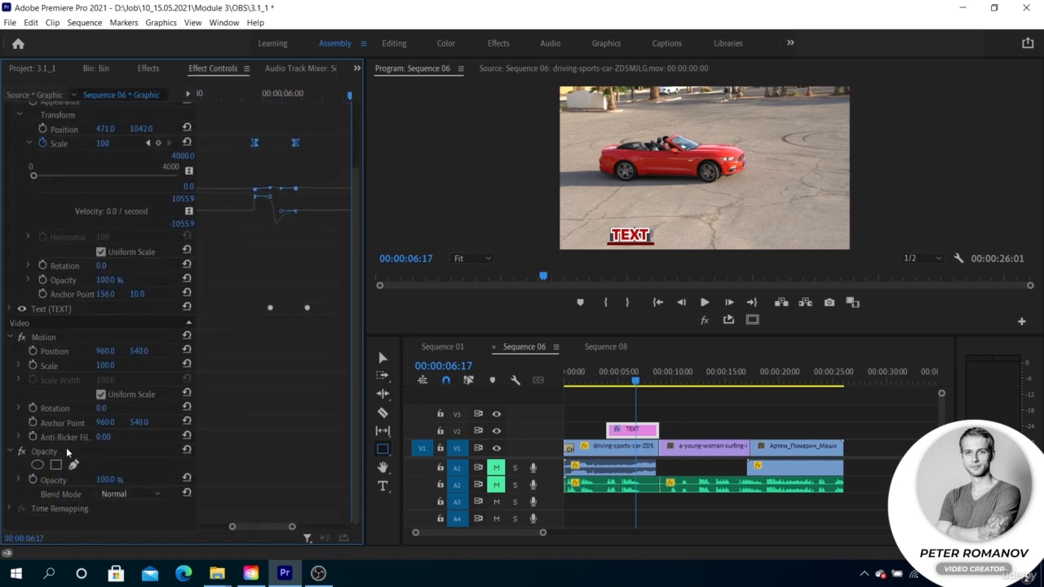
pyautogui.click(150, 70)
pyautogui.click(108, 70)
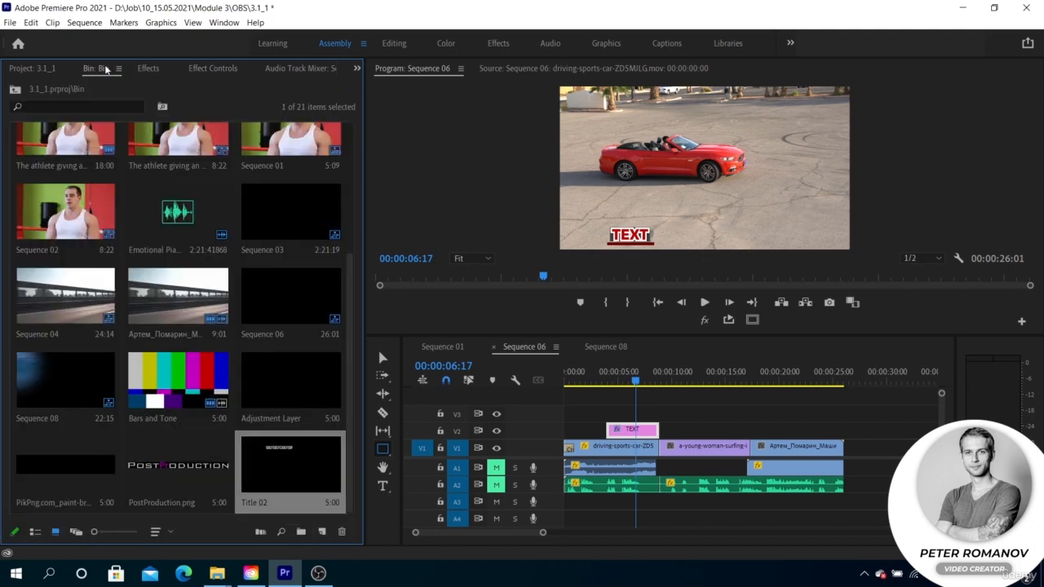
pyautogui.doubleClick(283, 470)
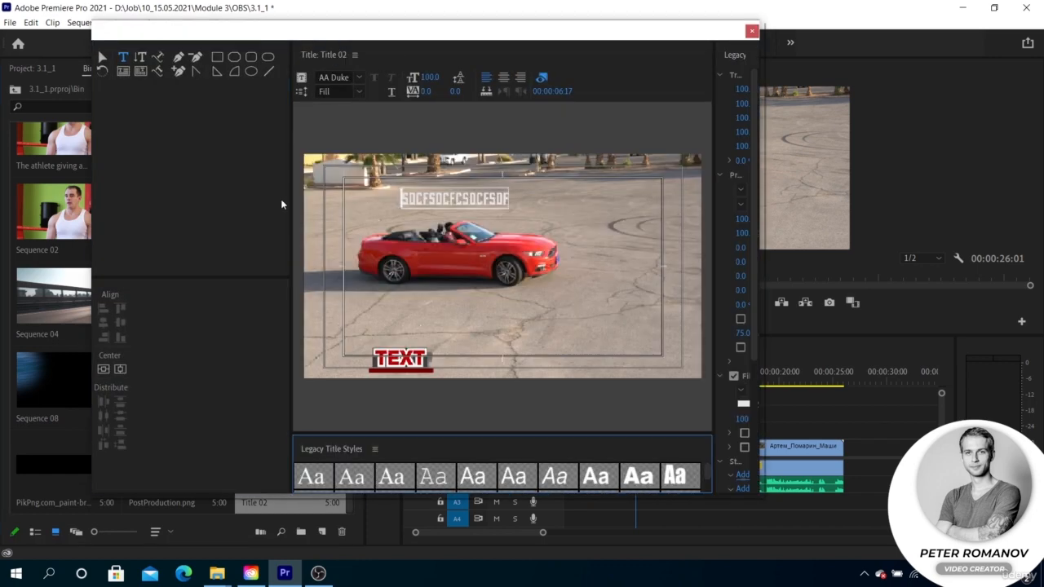
# Draw a rectangle about 299 by 308 below the car's middle and a rounded rectangle about 250 by 197 beside the car's front.
pyautogui.click(217, 59)
pyautogui.moveTo(449, 256); pyautogui.dragTo(512, 320)
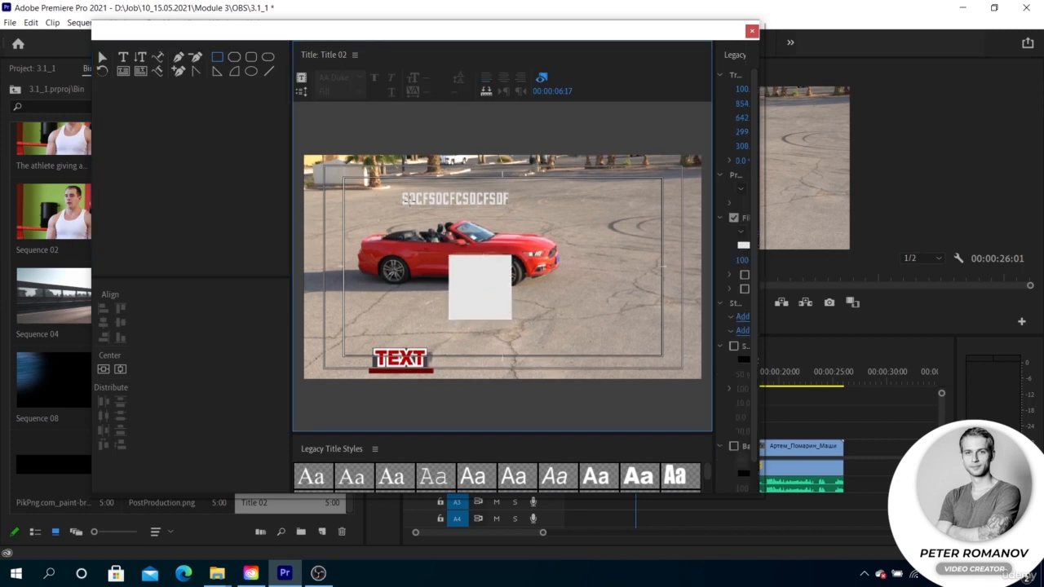
pyautogui.moveTo(579, 217); pyautogui.dragTo(631, 258)
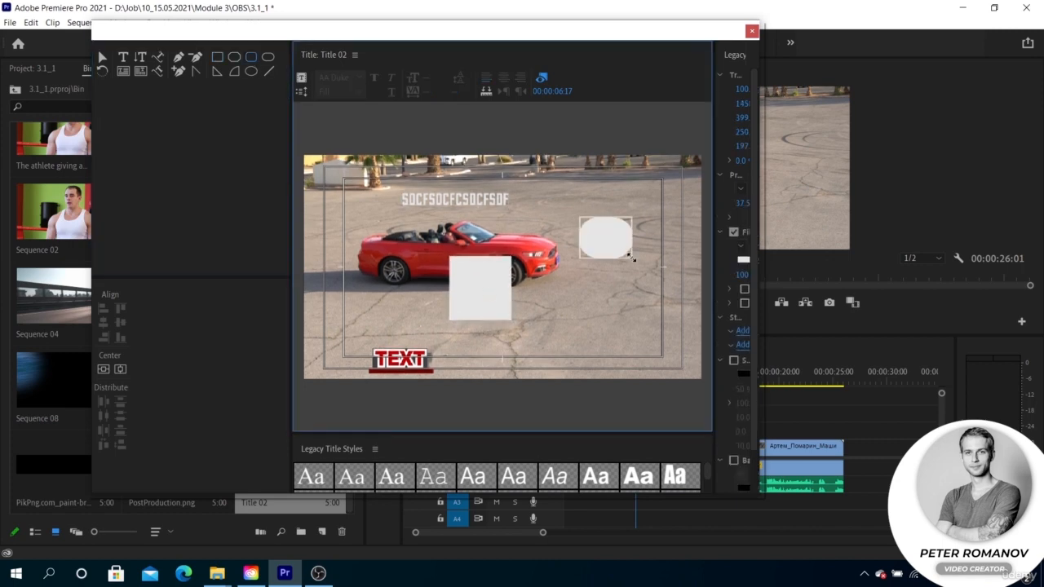
# Fill the rounded rectangle with dark red 8B1414 and close the title editor.
pyautogui.click(742, 261)
pyautogui.click(506, 293)
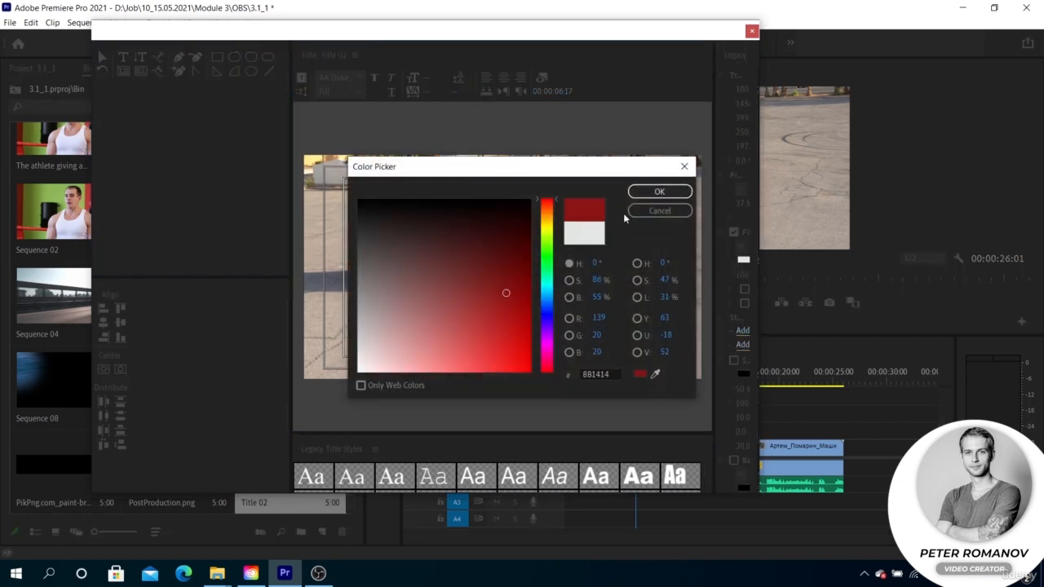
pyautogui.click(674, 191)
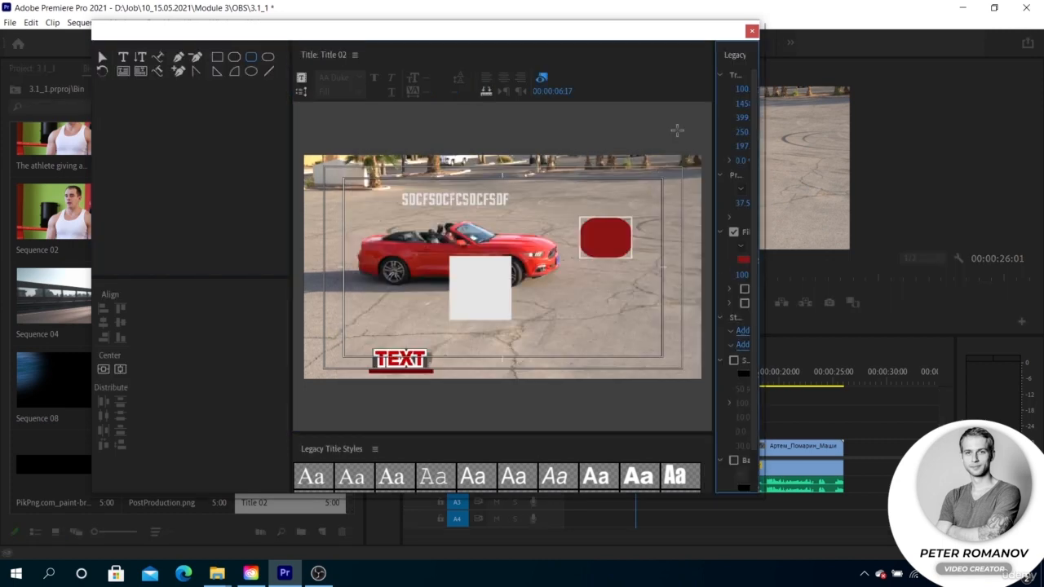
pyautogui.click(752, 32)
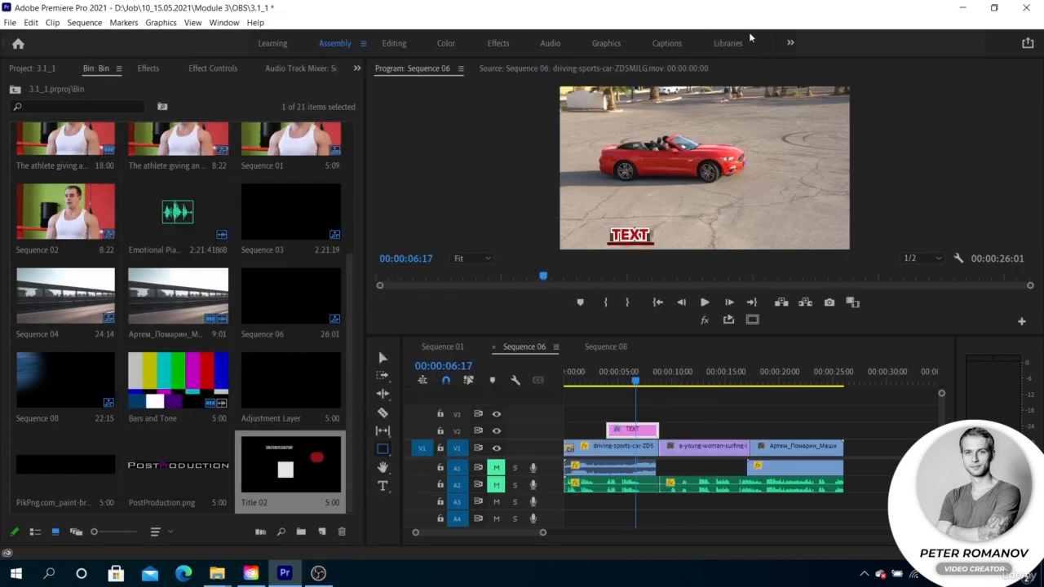